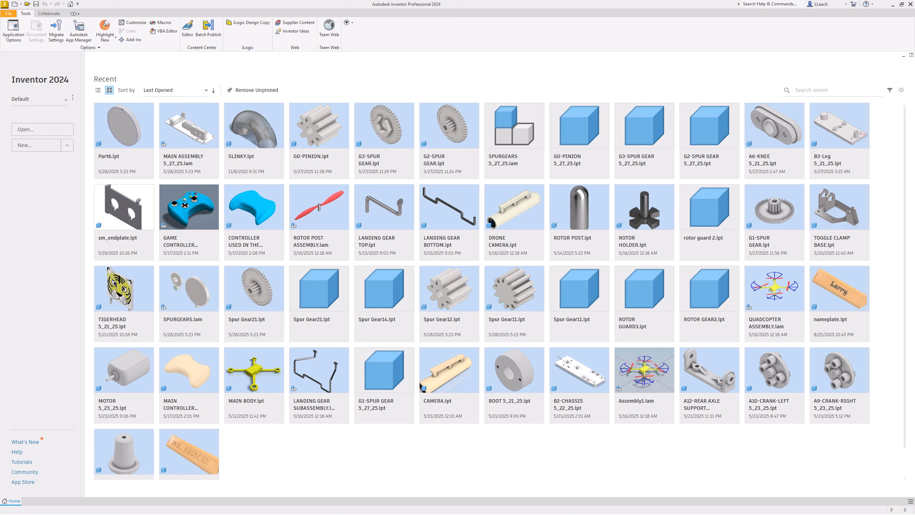
Step: Create a new part file from the metric Standard (mm).ipt template
left_click(41, 152)
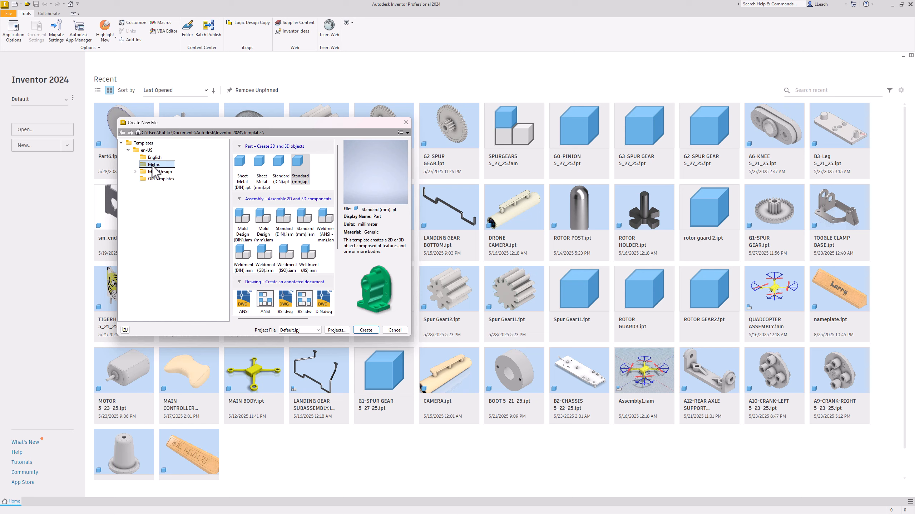
left_click(299, 167)
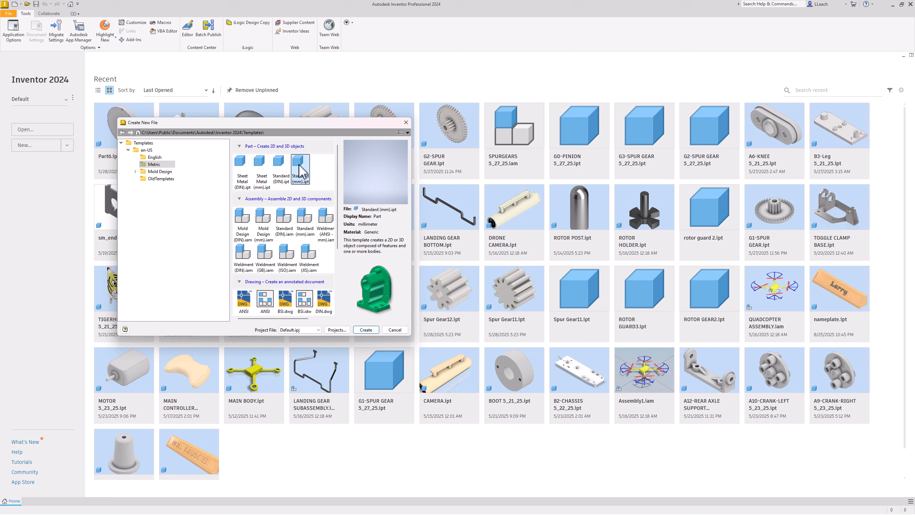
left_click(367, 330)
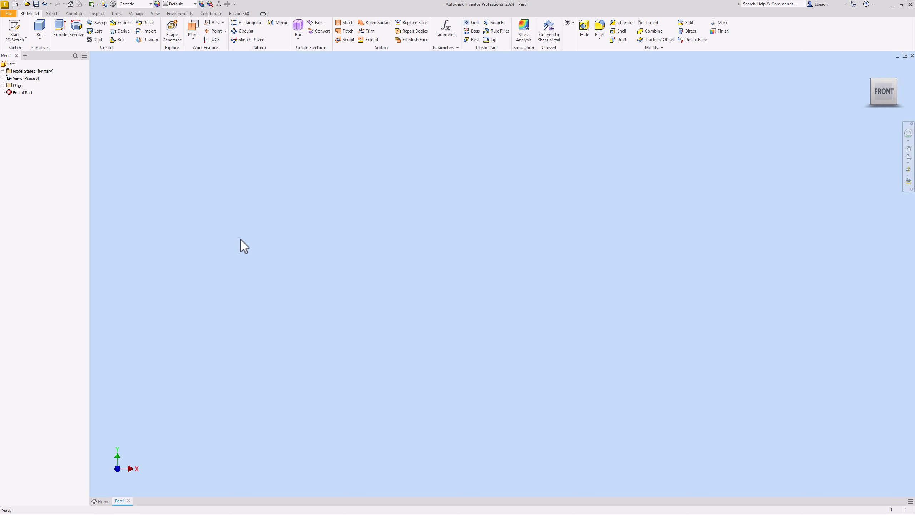
Step: Start a 2D sketch on the horizontal XZ plane and rotate the top view so the X axis runs horizontally
left_click(16, 28)
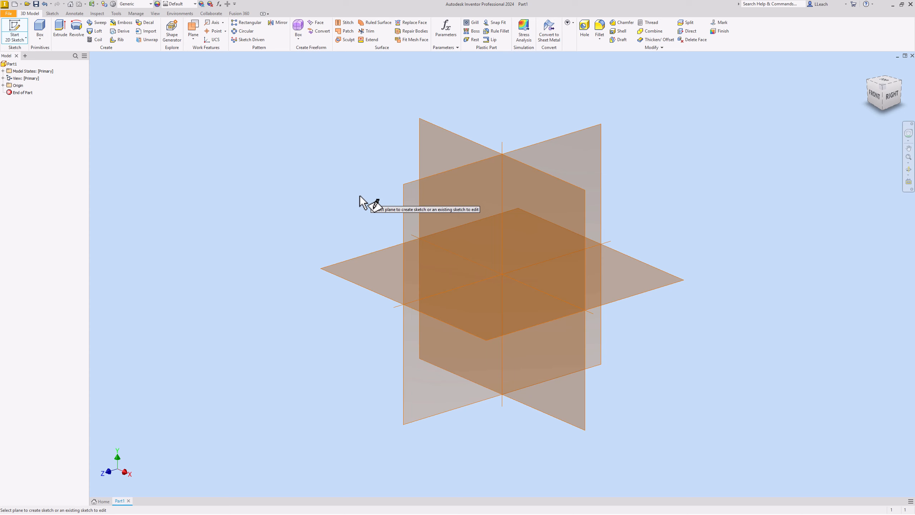
left_click(352, 269)
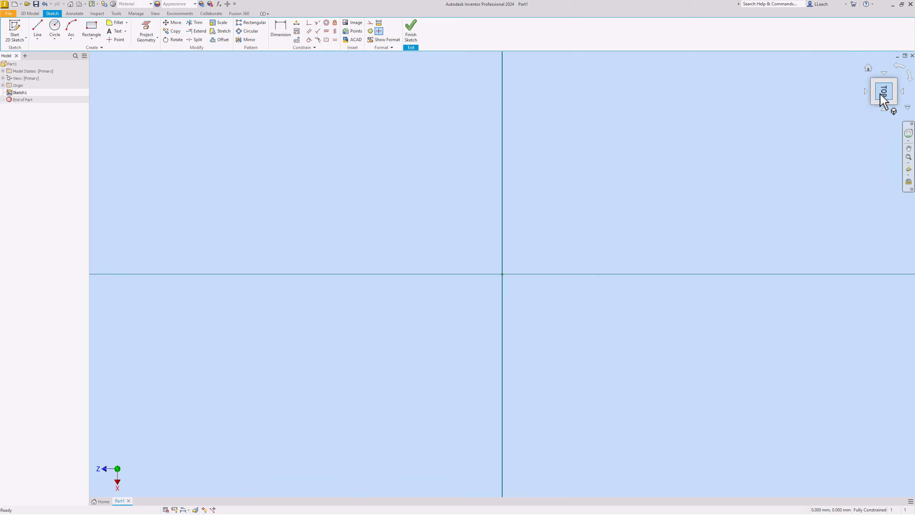
left_click(901, 67)
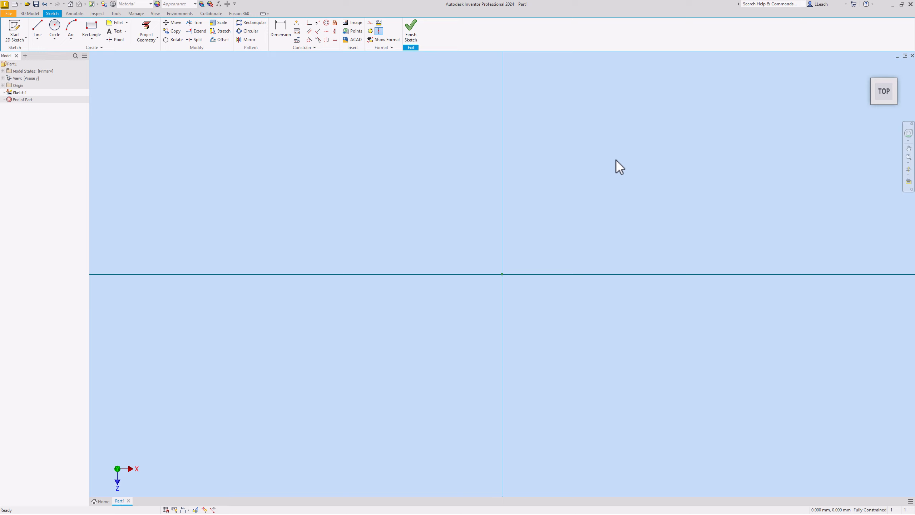
Step: Sketch a 100 mm horizontal line from the origin toward the left
left_click(41, 32)
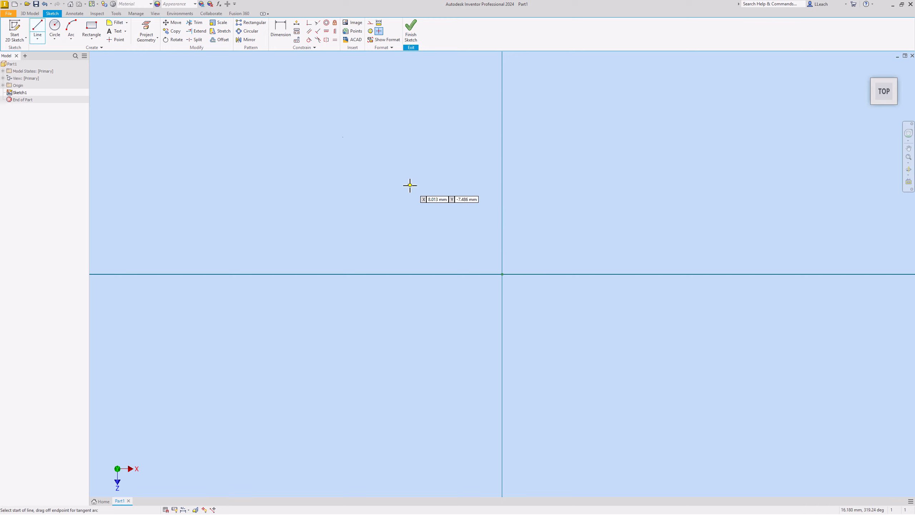
left_click(503, 274)
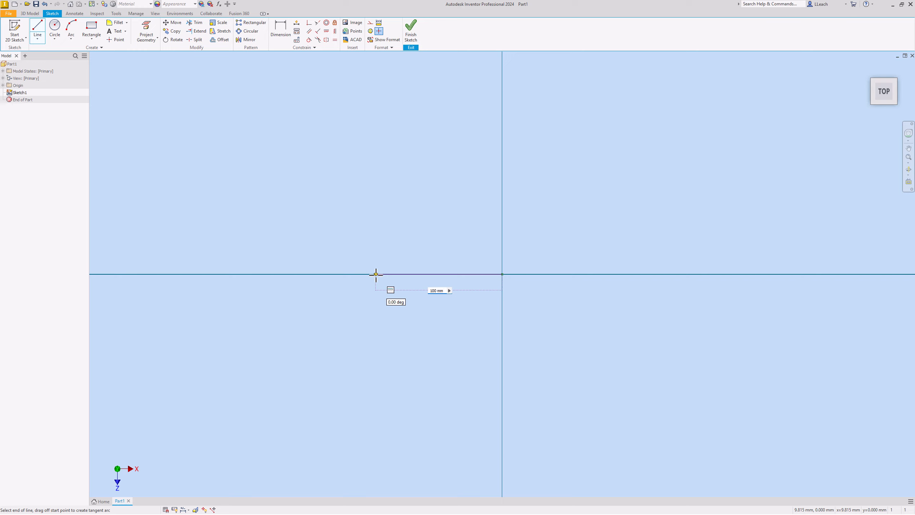
key("Return")
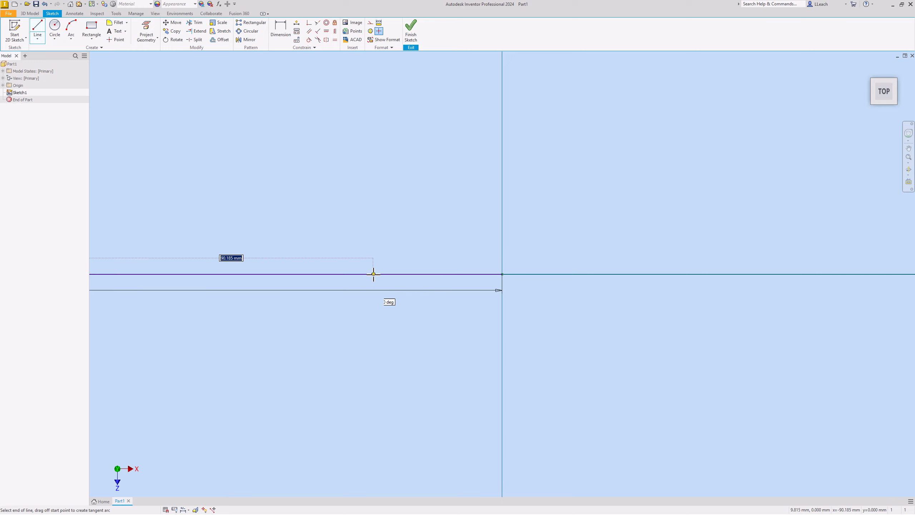
Step: Add a tangent semicircular arc of about 3.1 mm radius, curving down from the left end of the 100 mm line
scroll(374, 274, "down", 3)
scroll(373, 274, "up", 4)
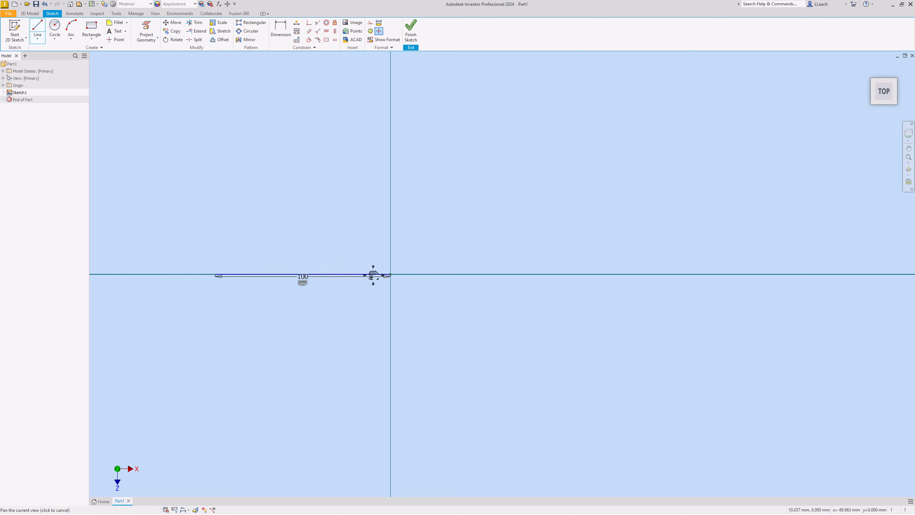
scroll(245, 259, "down", 10)
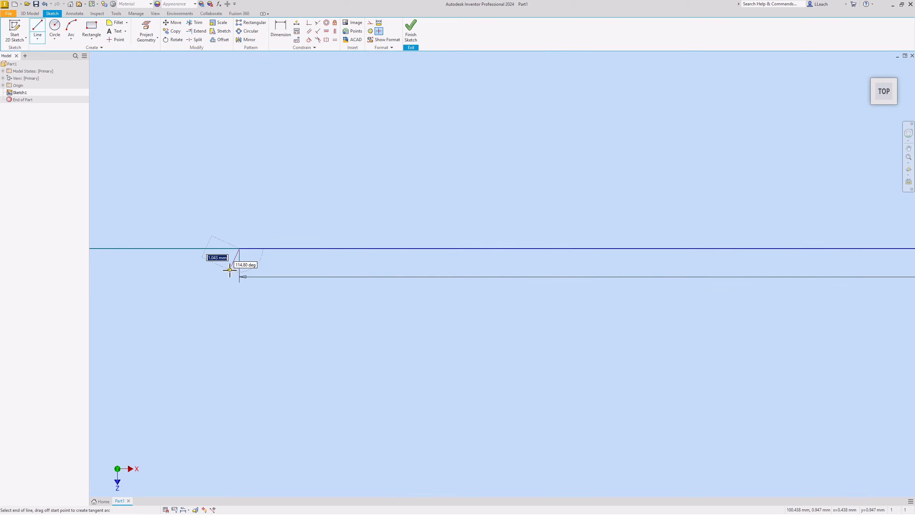
scroll(231, 267, "up", 2)
scroll(232, 266, "down", 5)
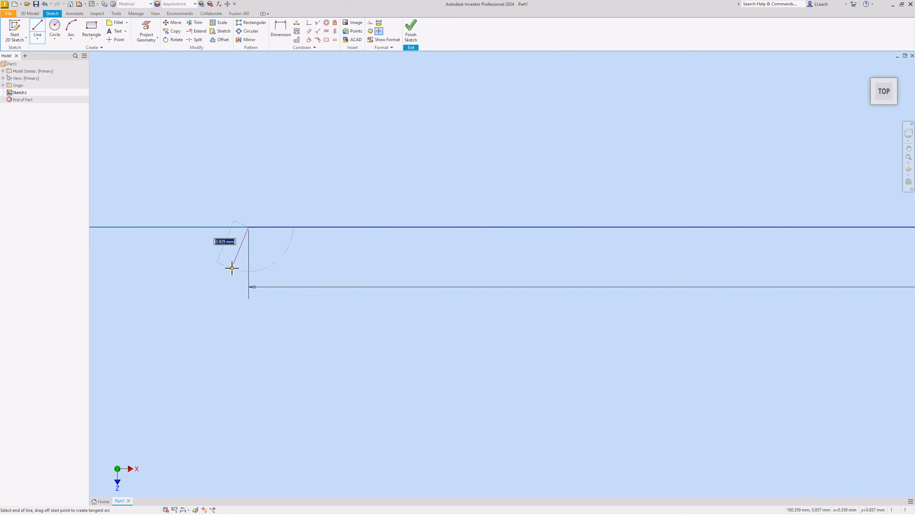
mouse_move(233, 265)
middle_mouse_down()
mouse_move(237, 231)
mouse_move(238, 251)
middle_mouse_up()
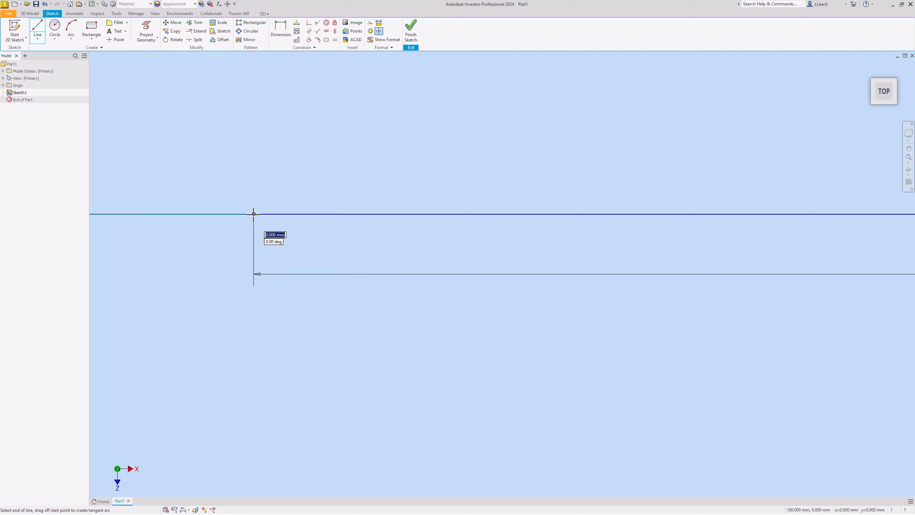
mouse_move(254, 214)
middle_mouse_down()
mouse_move(220, 212)
mouse_move(210, 228)
mouse_move(232, 166)
mouse_move(253, 156)
middle_mouse_up()
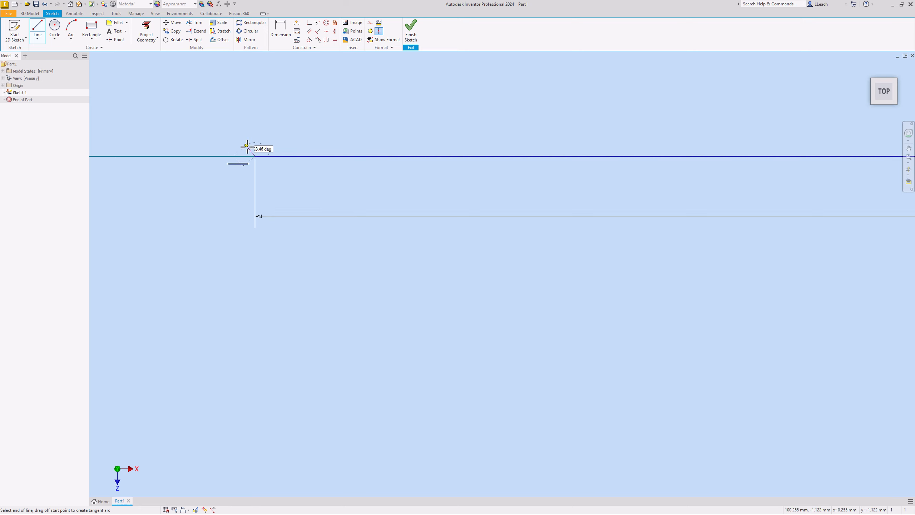
mouse_move(246, 156)
left_mouse_down()
mouse_move(168, 196)
mouse_move(158, 244)
mouse_move(196, 178)
mouse_move(134, 267)
mouse_move(158, 214)
mouse_move(129, 319)
mouse_move(153, 371)
mouse_move(188, 401)
mouse_move(262, 428)
mouse_move(241, 447)
mouse_move(256, 454)
left_mouse_up()
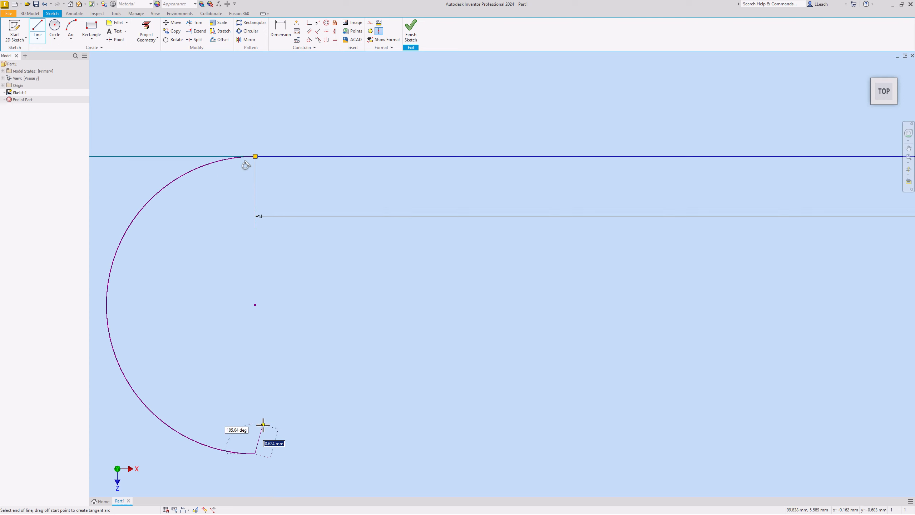
Step: Draw a 140 mm line to the right from the arc's lower end, parallel to the first line
scroll(261, 424, "up", 5)
scroll(263, 424, "up", 3)
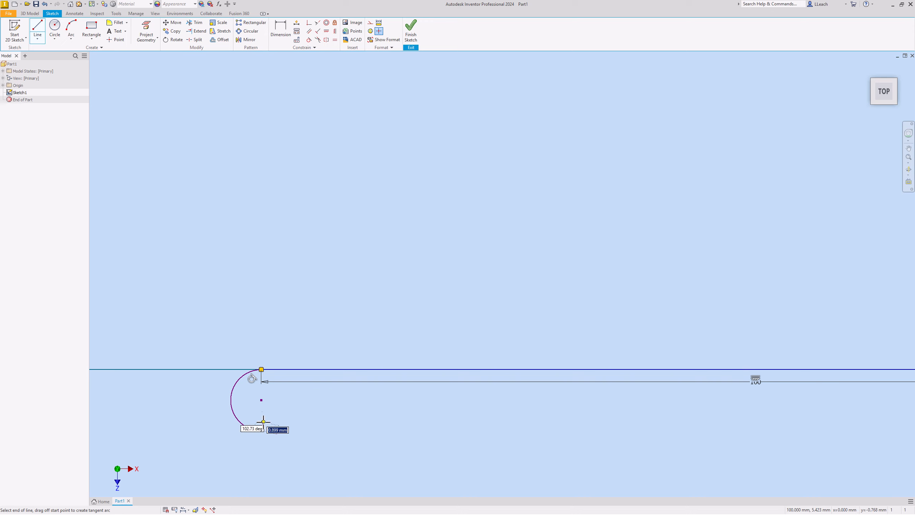
middle_click_drag(262, 424, 231, 355)
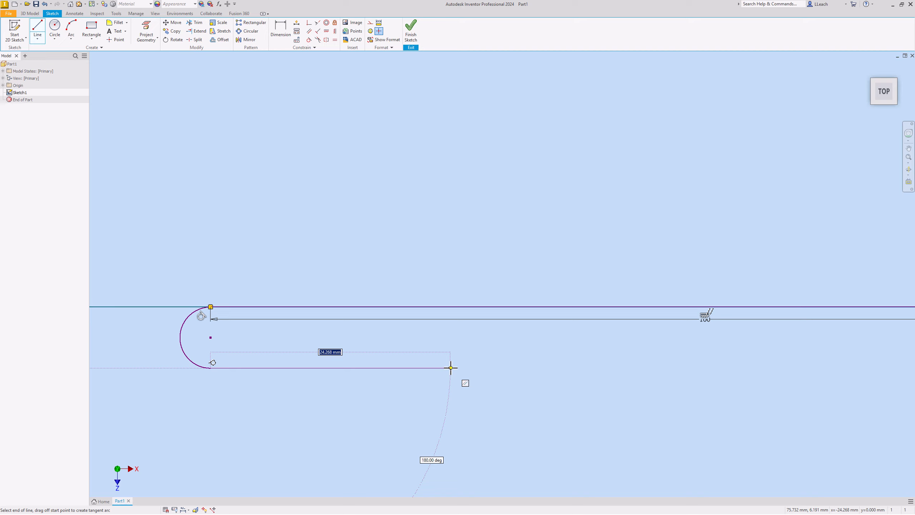
type("140")
key("Return")
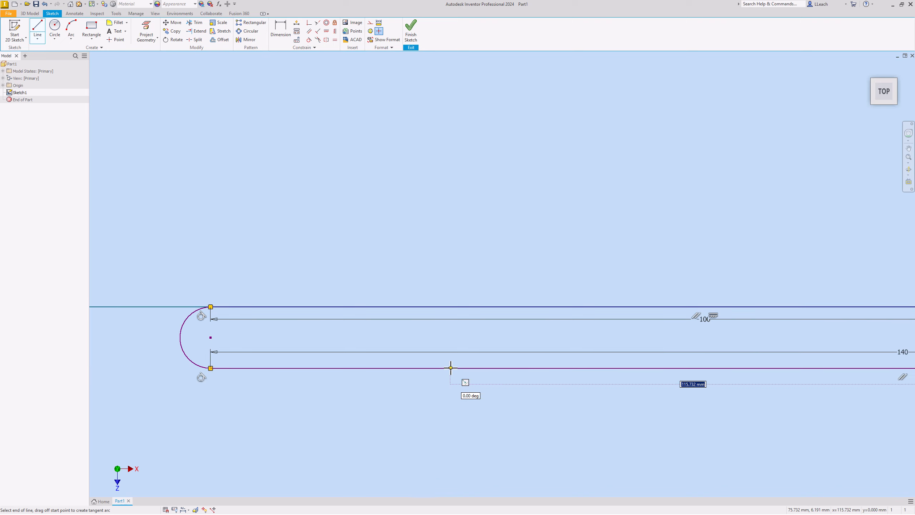
Step: Add a tangent semicircular arc curving up from the right end of the 140 mm line, ending about 0.7 mm below the horizontal axis
scroll(557, 340, "down", 4)
middle_click_drag(571, 335, 332, 346)
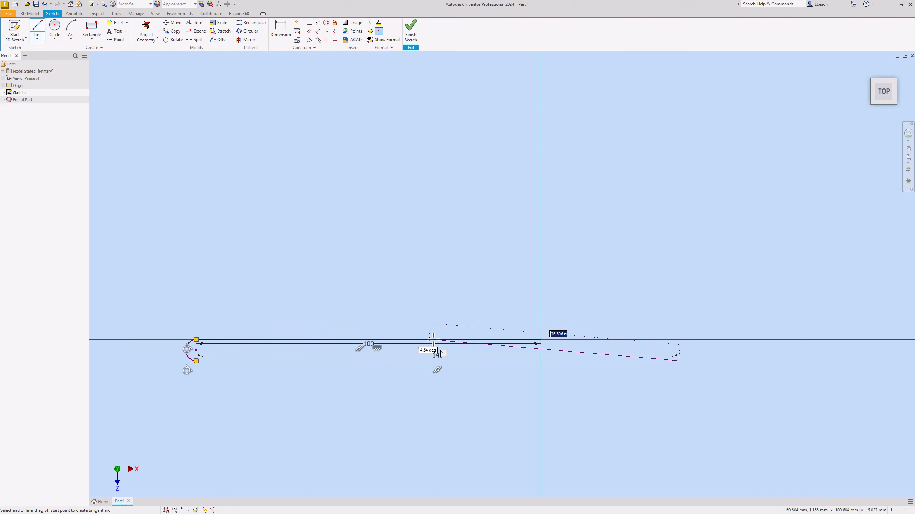
scroll(670, 350, "down", 5)
scroll(676, 347, "up", 7)
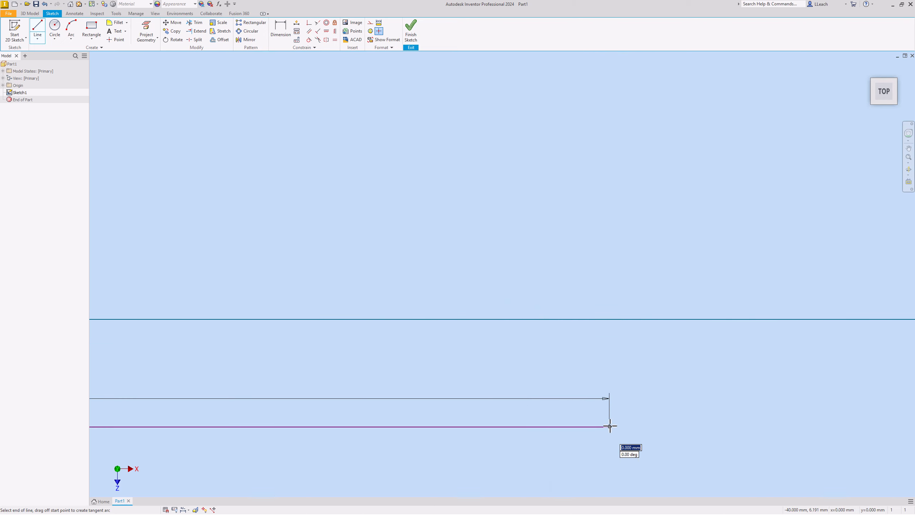
left_click_drag(609, 427, 610, 331)
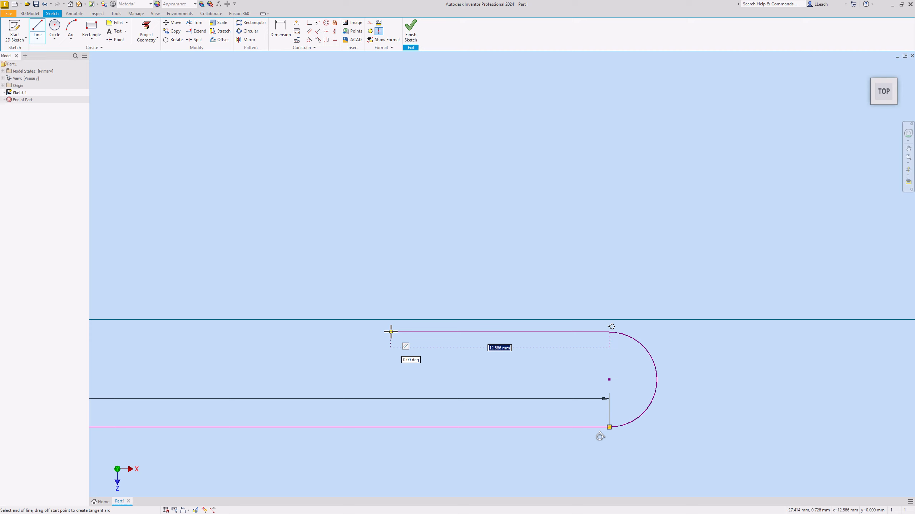
Step: Draw a 100 mm line to the left from the upper end of the right-hand arc, parallel to the 140 mm line
type("100 mm")
key("Return")
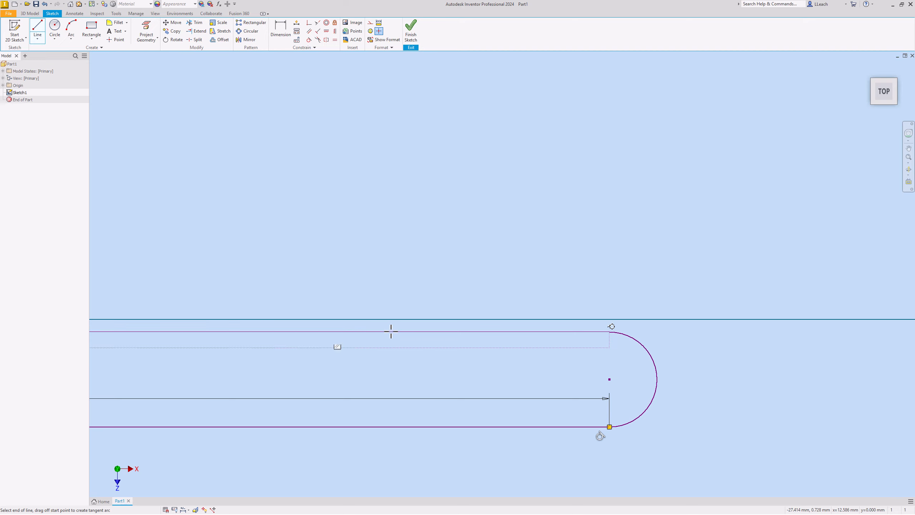
Step: Add a tangent semicircular arc of about 2.3 mm radius, curving down inside the loop from the left end of the inner 100 mm line
scroll(360, 309, "down", 4)
scroll(363, 308, "down", 5)
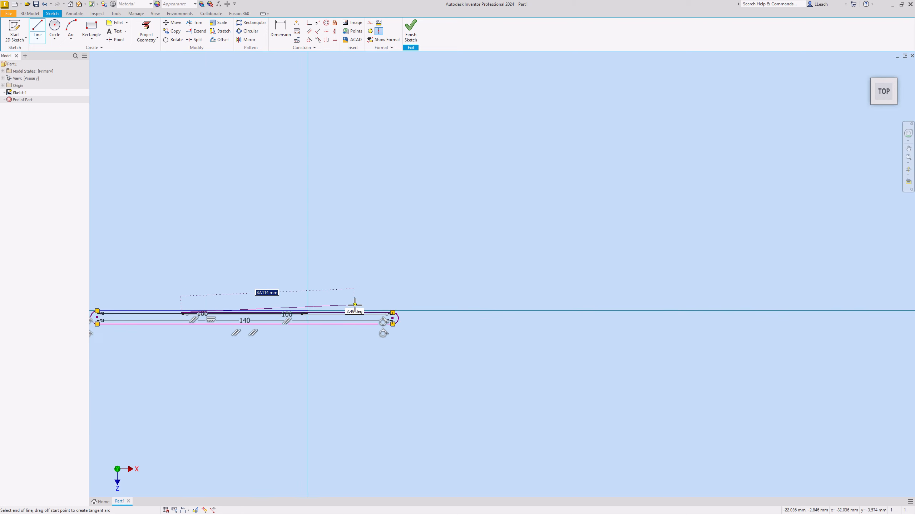
middle_click_drag(355, 308, 499, 300)
scroll(313, 304, "up", 1)
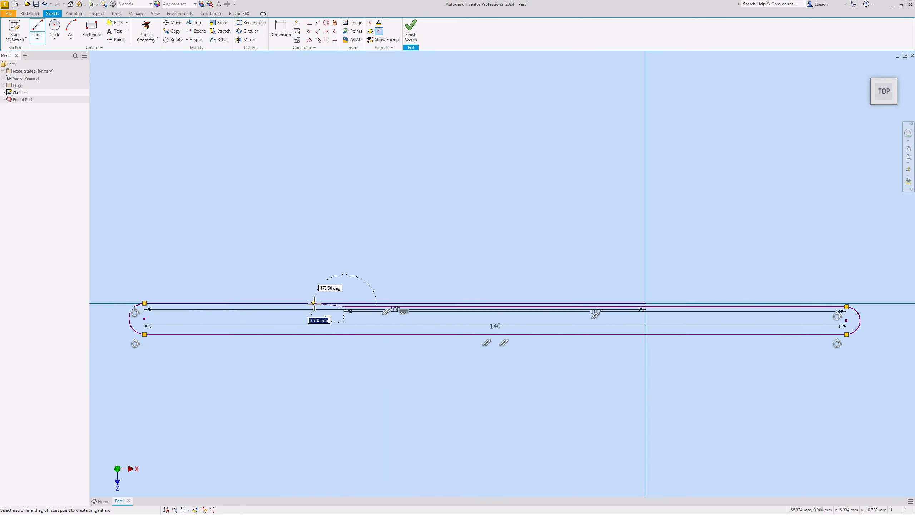
scroll(317, 303, "up", 3)
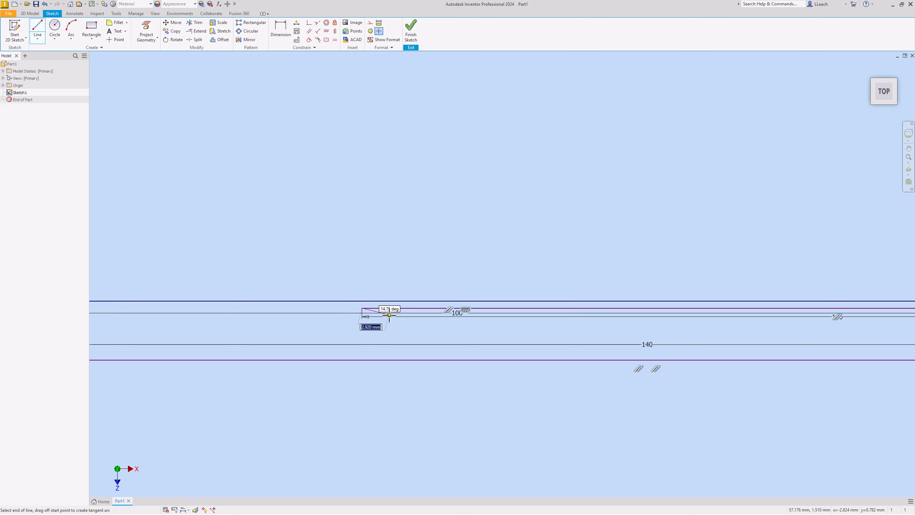
scroll(389, 312, "up", 4)
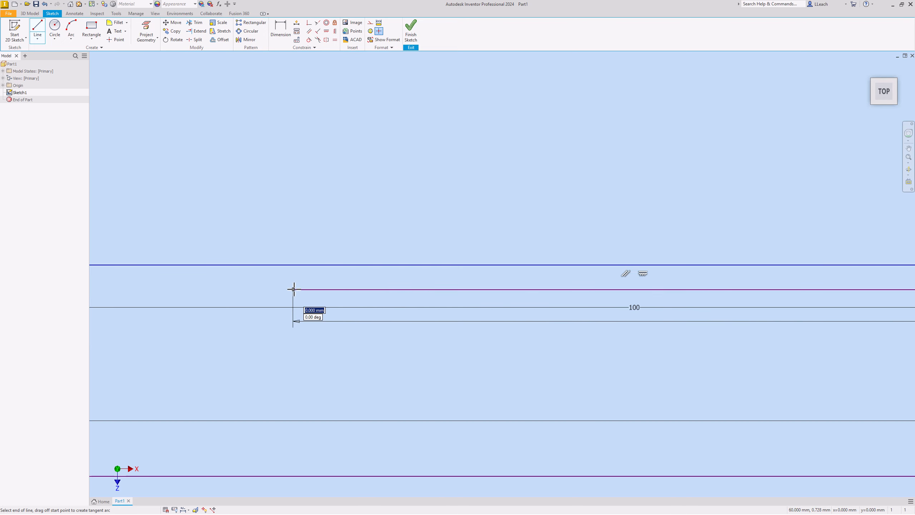
left_click_drag(291, 289, 293, 444)
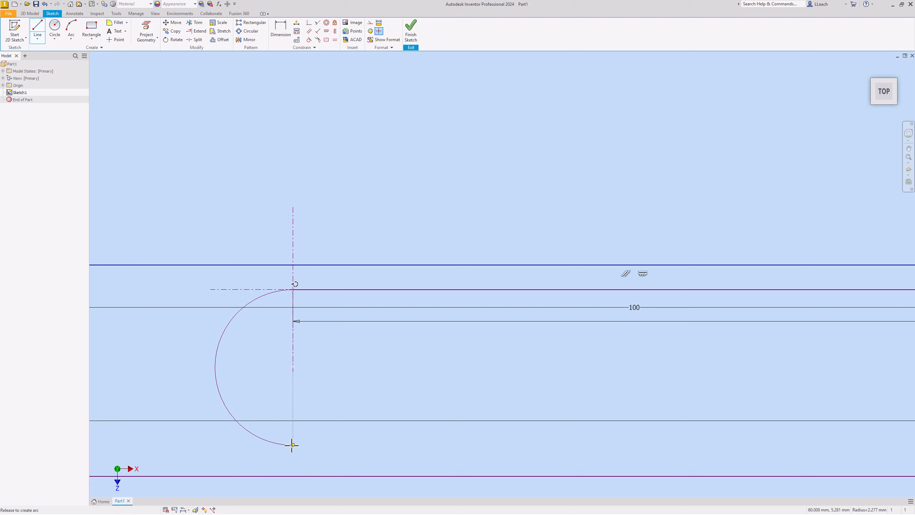
Step: Draw a 60 mm line to the right from the inner arc's lower end and finish the line chain
left_click_drag(295, 445, 294, 446)
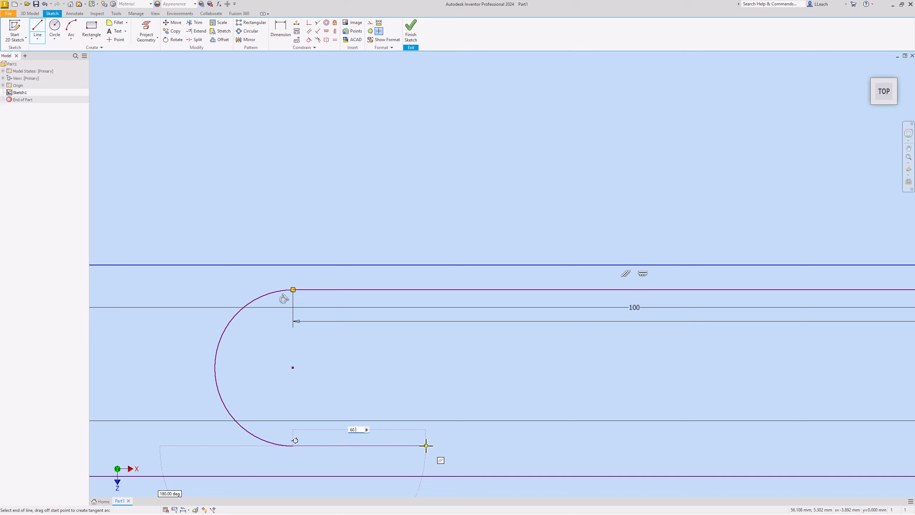
key("Return")
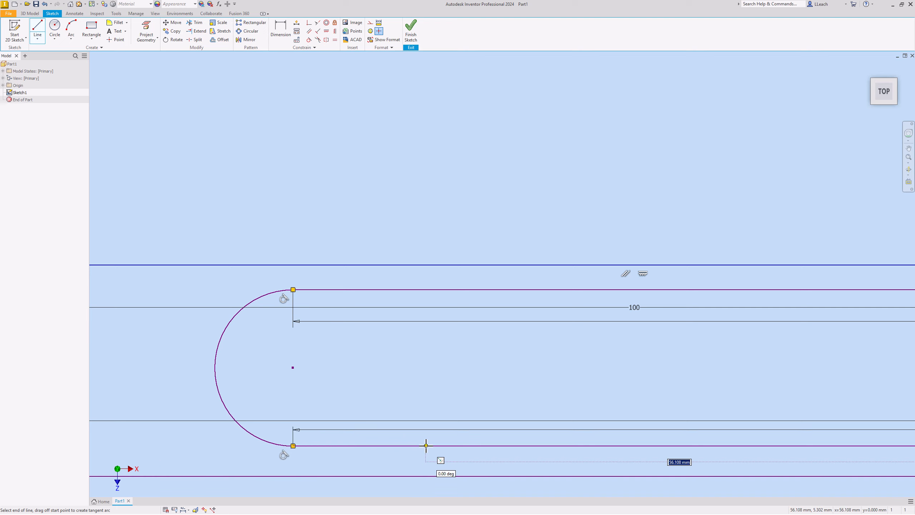
scroll(419, 362, "up", 10)
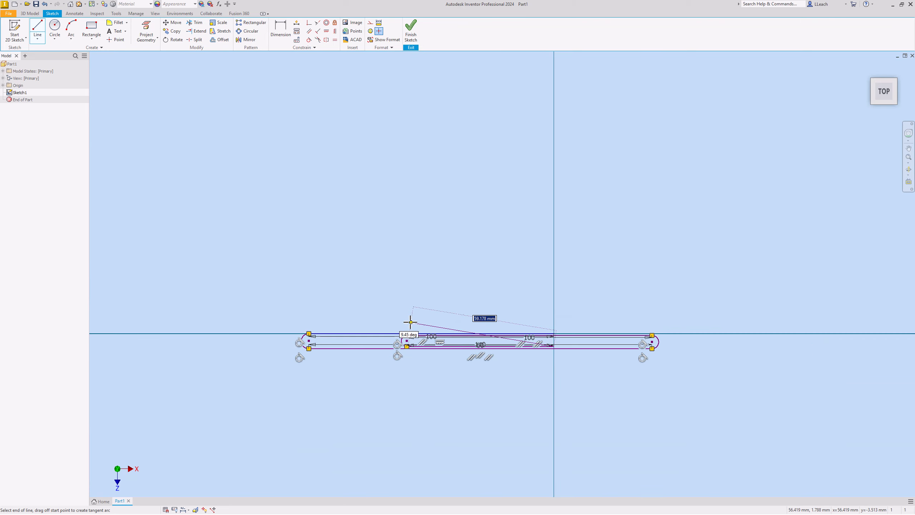
middle_click_drag(410, 322, 311, 306)
scroll(311, 305, "down", 4)
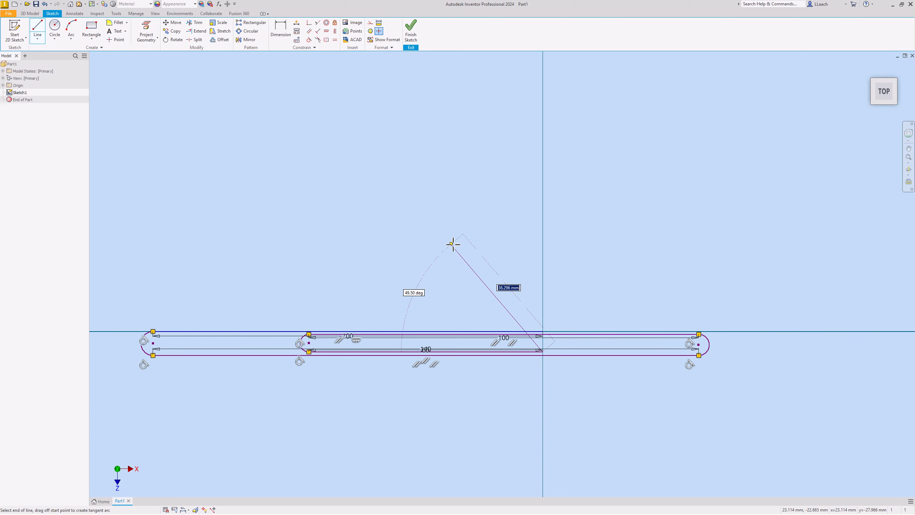
right_click(452, 245)
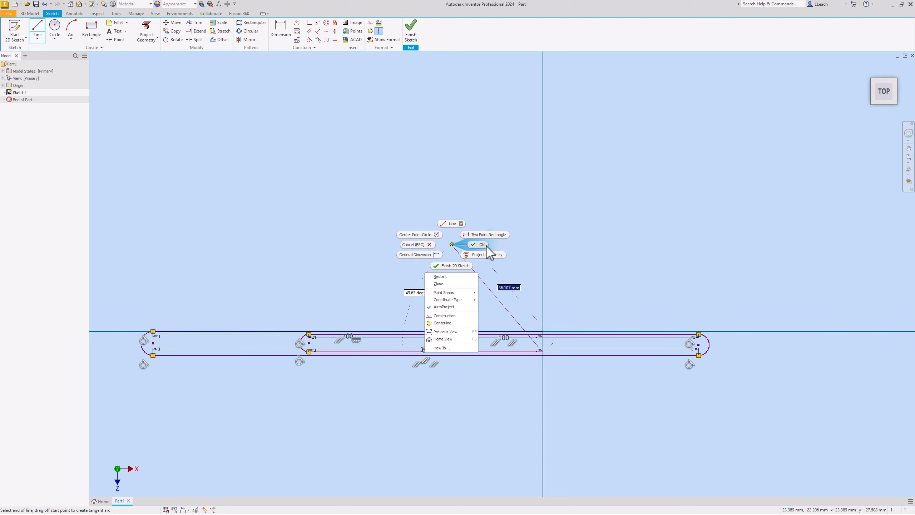
left_click(474, 246)
Step: Dimension the radius of the large arc at the loop's left end and set it to 20 mm
scroll(376, 337, "down", 5)
scroll(362, 339, "up", 5)
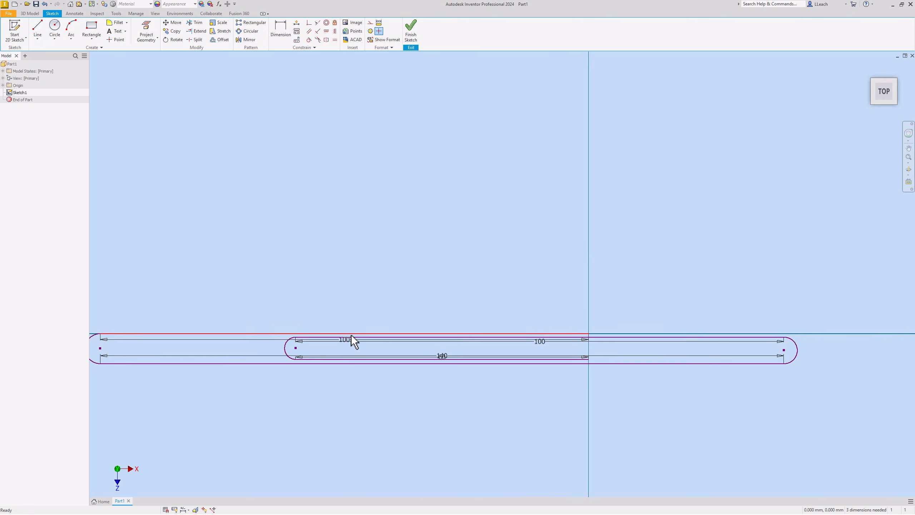
middle_click_drag(352, 341, 441, 272)
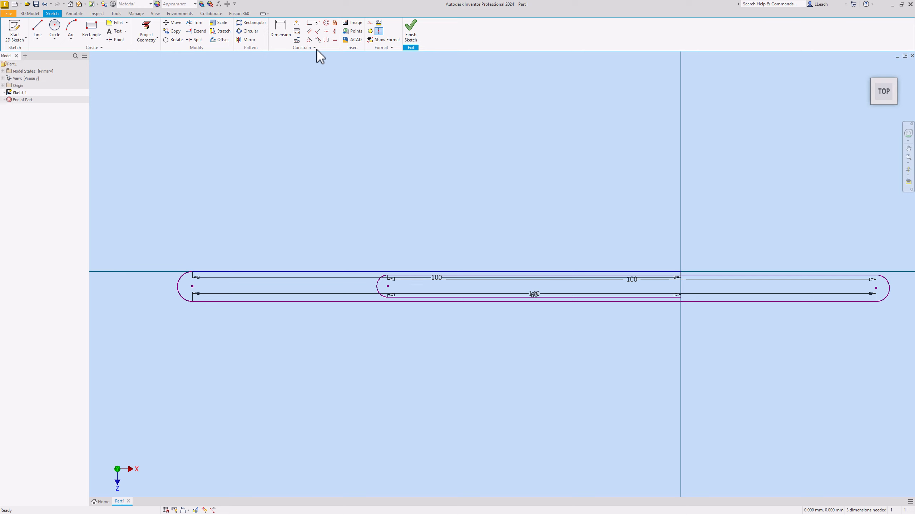
left_click(283, 32)
left_click(178, 293)
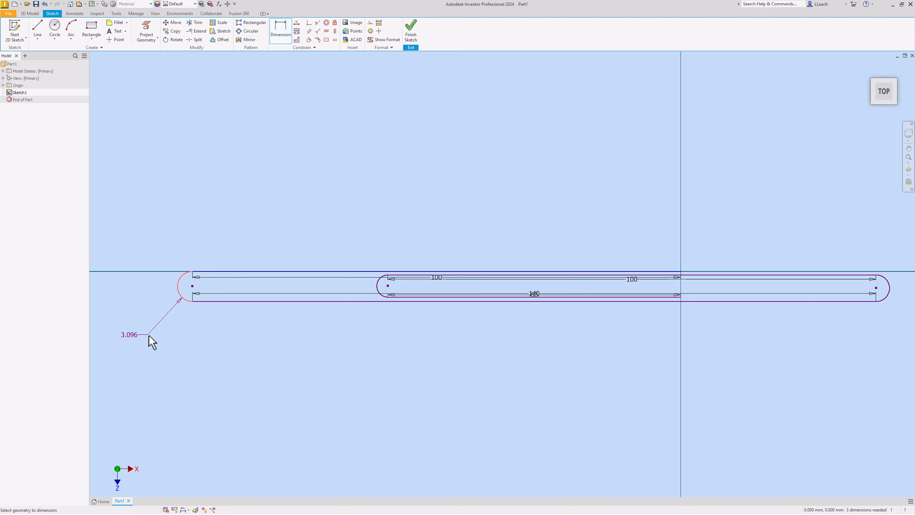
left_click(147, 336)
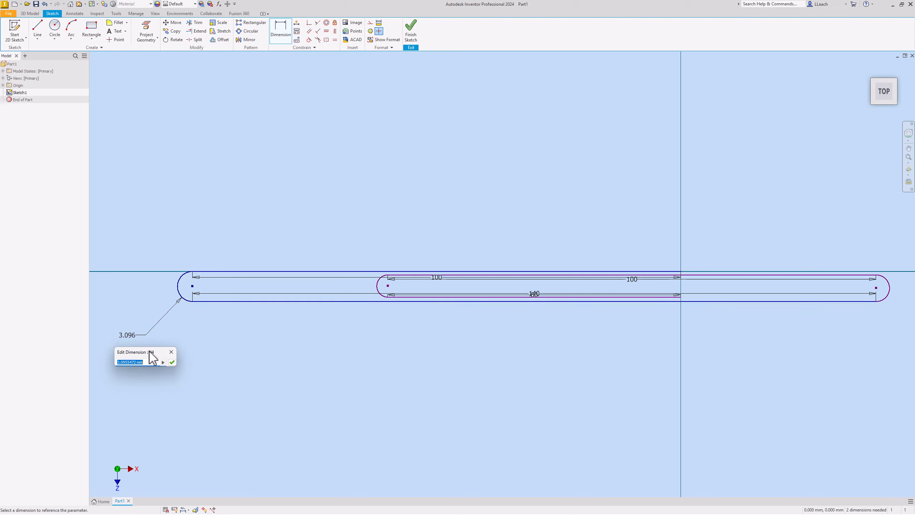
type("20")
key("Return")
Step: Dimension the radius of the arc at the loop's right end and set it to 18 mm
scroll(487, 312, "down", 3)
middle_click_drag(566, 316, 399, 253)
scroll(591, 337, "up", 4)
scroll(507, 319, "up", 5)
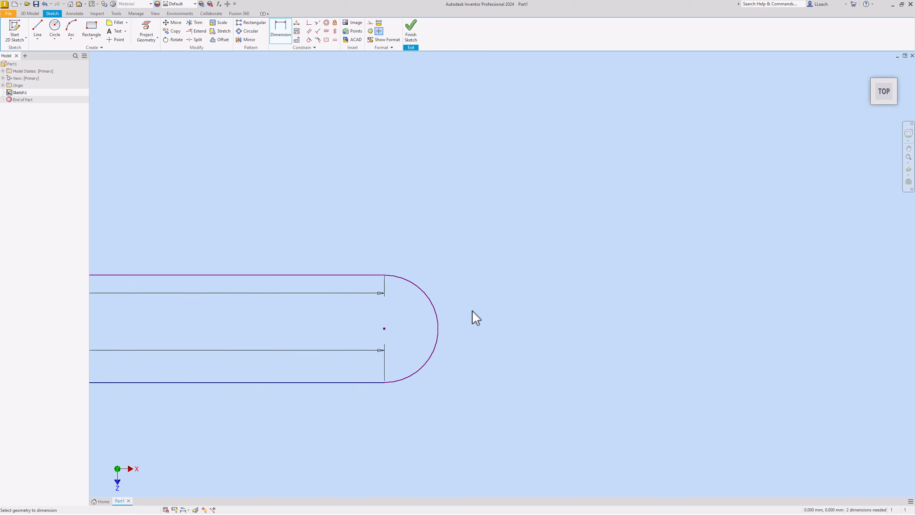
left_click(443, 315)
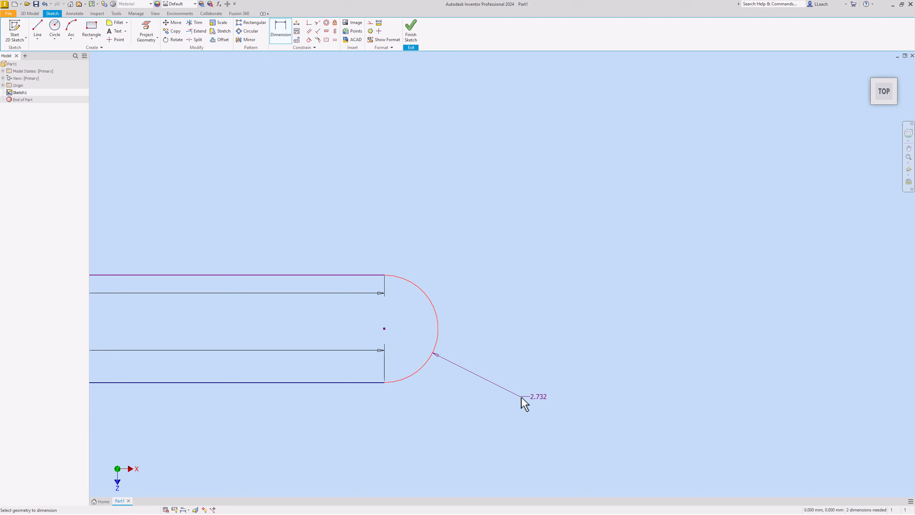
left_click(516, 423)
type("1")
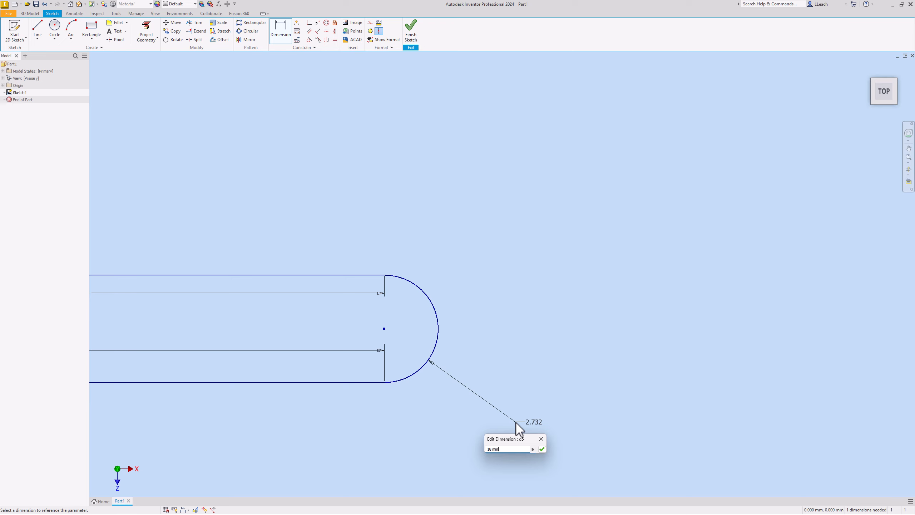
type("8 mm")
key("Return")
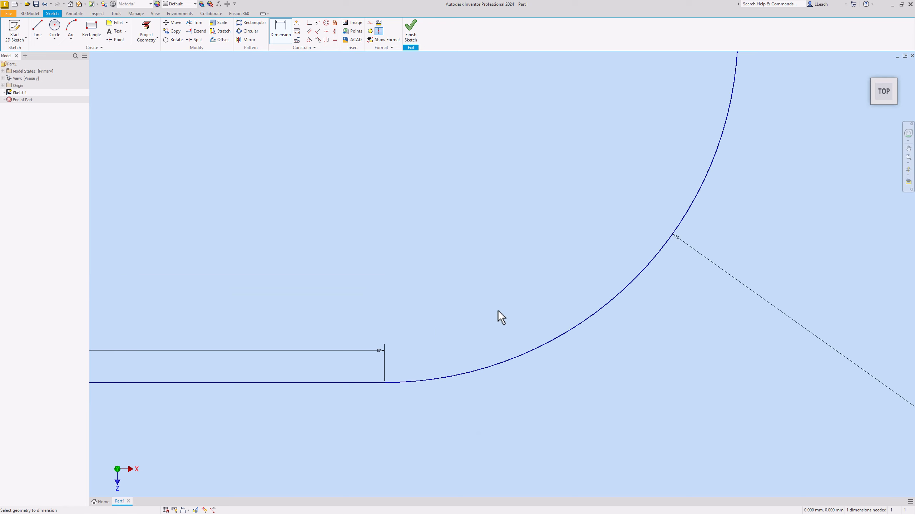
Step: Dimension the radius of the small inner arc joining the inner 100 mm and 60 mm lines
scroll(497, 309, "down", 6)
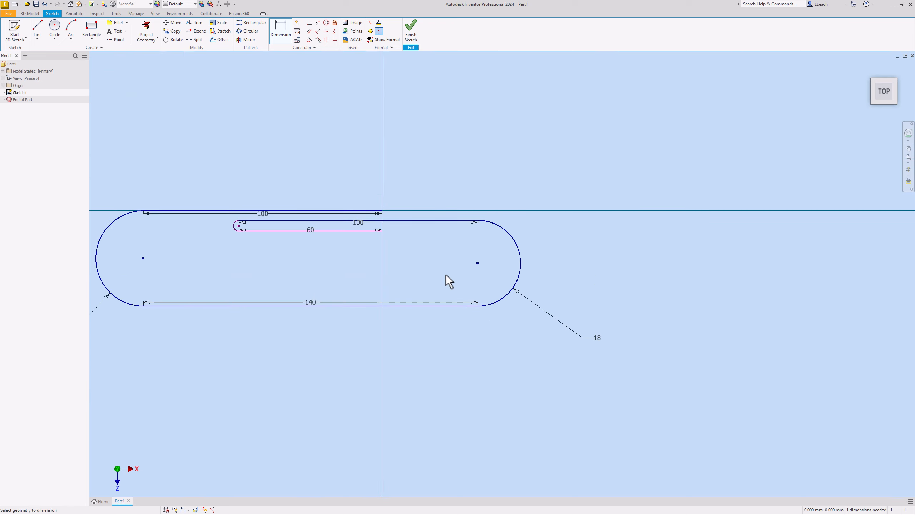
middle_click_drag(446, 278, 483, 309)
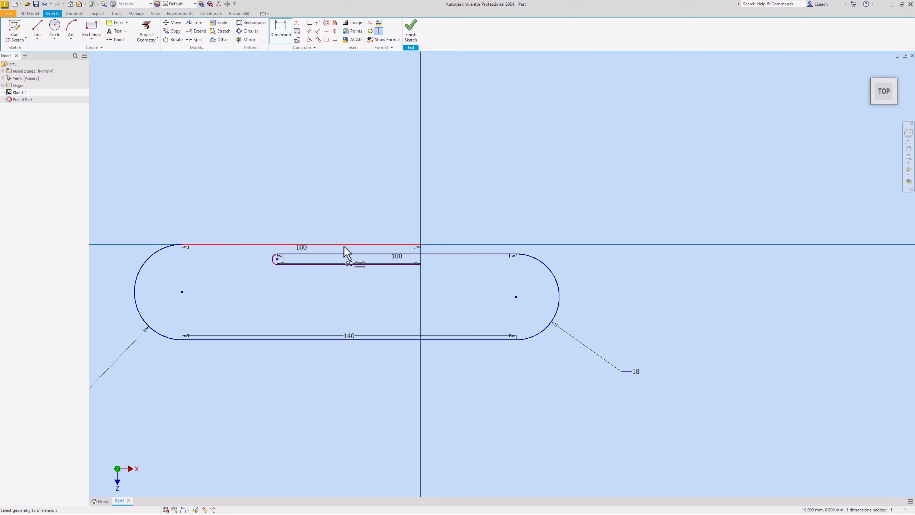
scroll(345, 248, "up", 4)
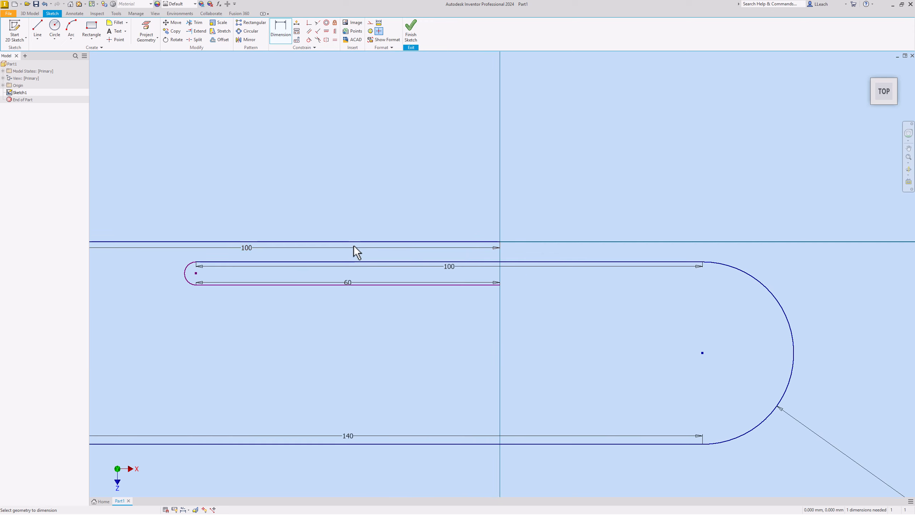
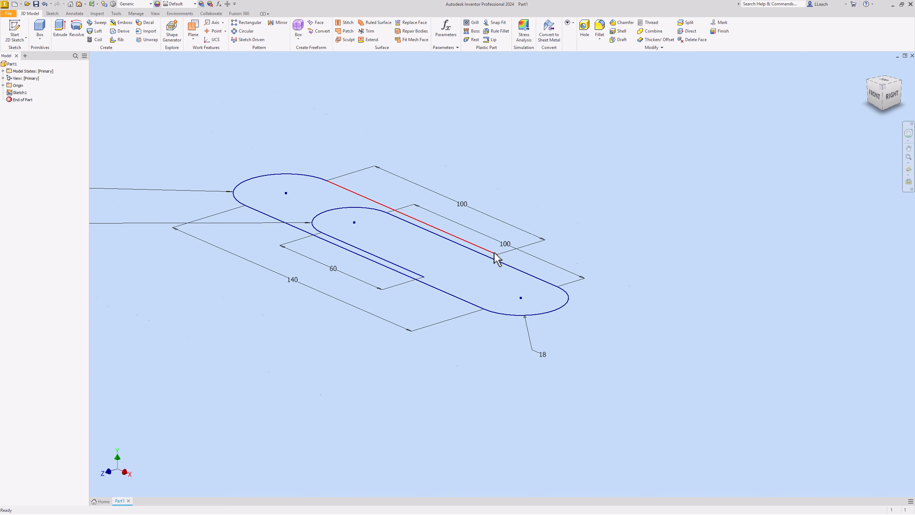
Step: Create a work plane through the free end of the outer 100 mm line, perpendicular to that line
scroll(497, 258, "down", 2)
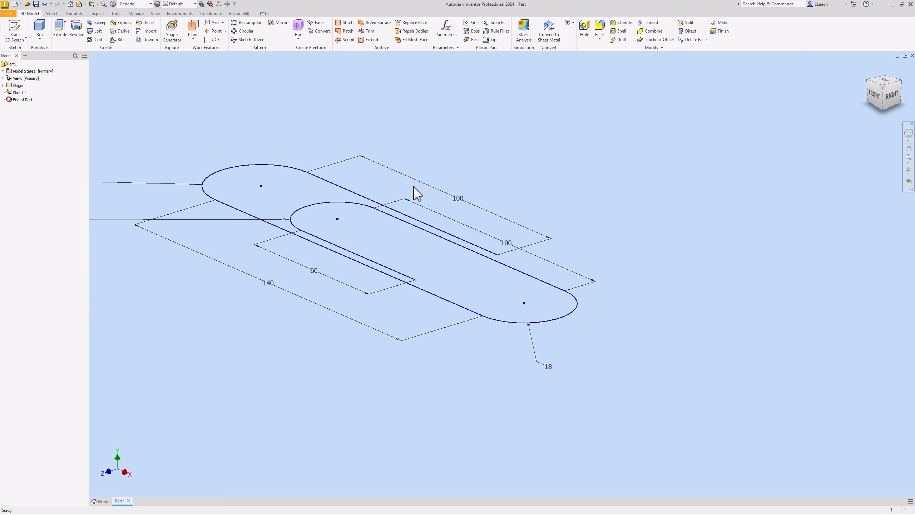
left_click(195, 27)
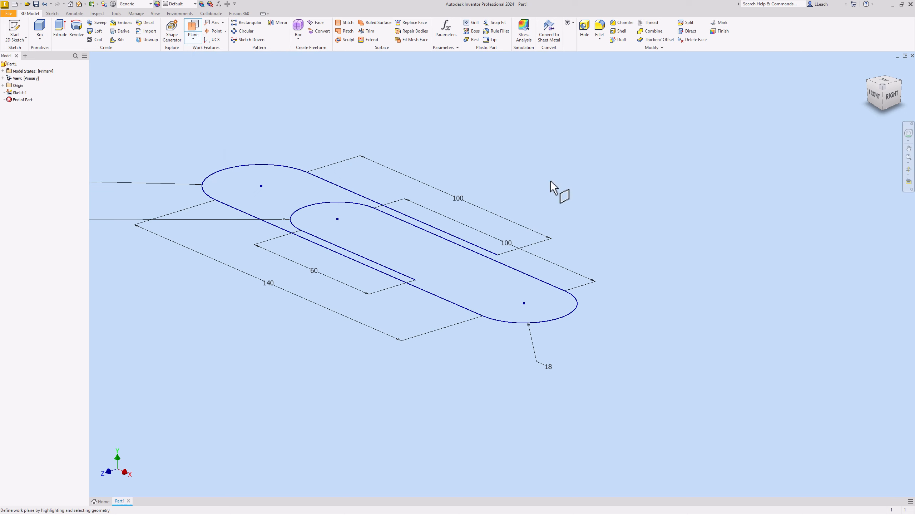
left_click(470, 243)
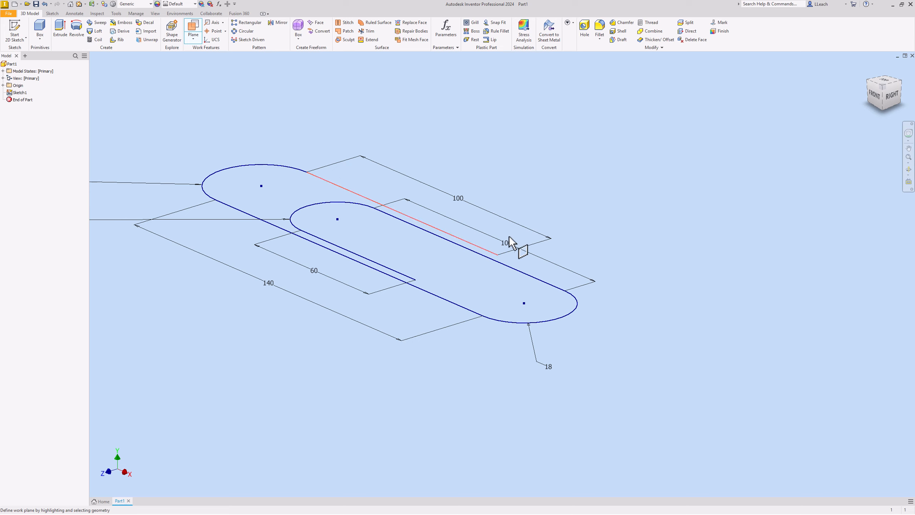
left_click(498, 255)
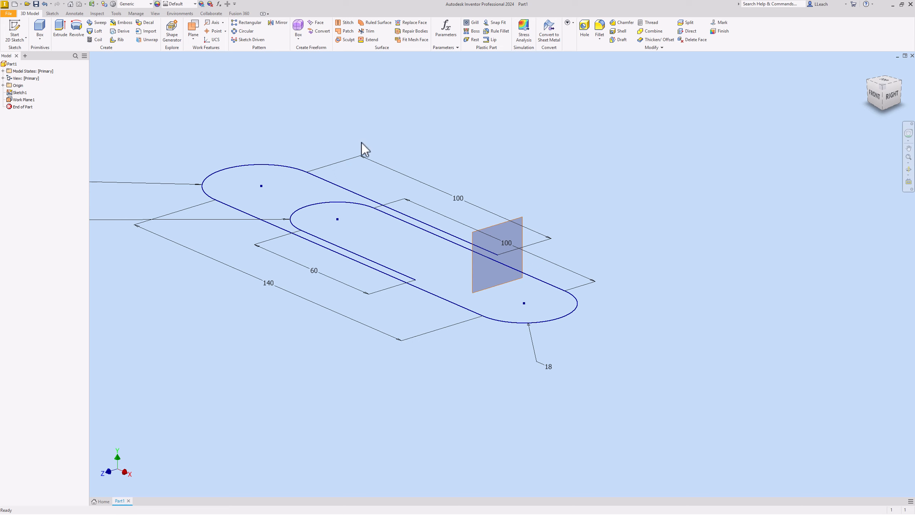
Step: Sketch a 2 mm diameter circle on the new work plane, centred on the outer line's endpoint, and finish the sketch
left_click(17, 30)
left_click(516, 230)
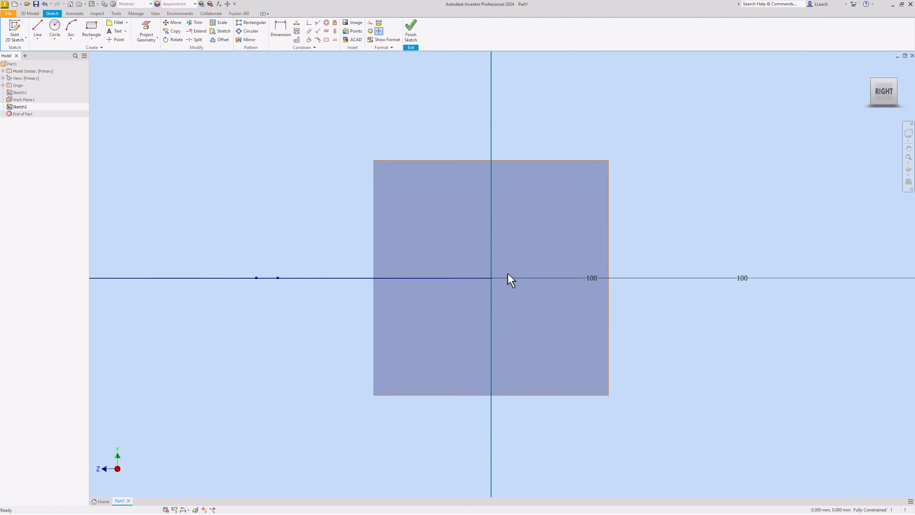
scroll(508, 273, "up", 3)
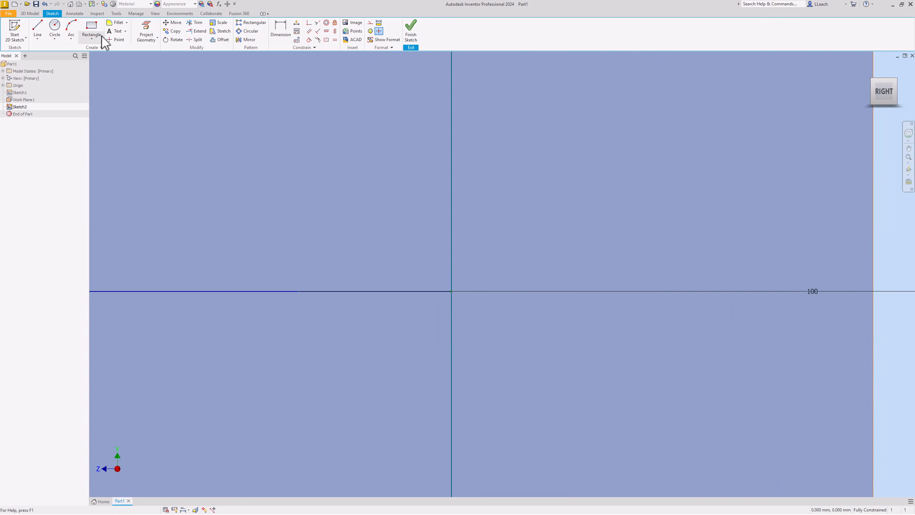
left_click(56, 39)
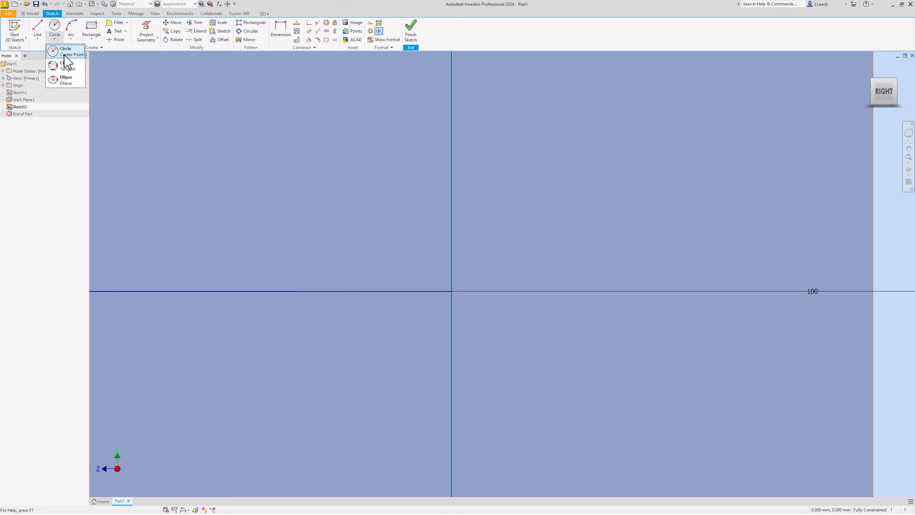
left_click(64, 54)
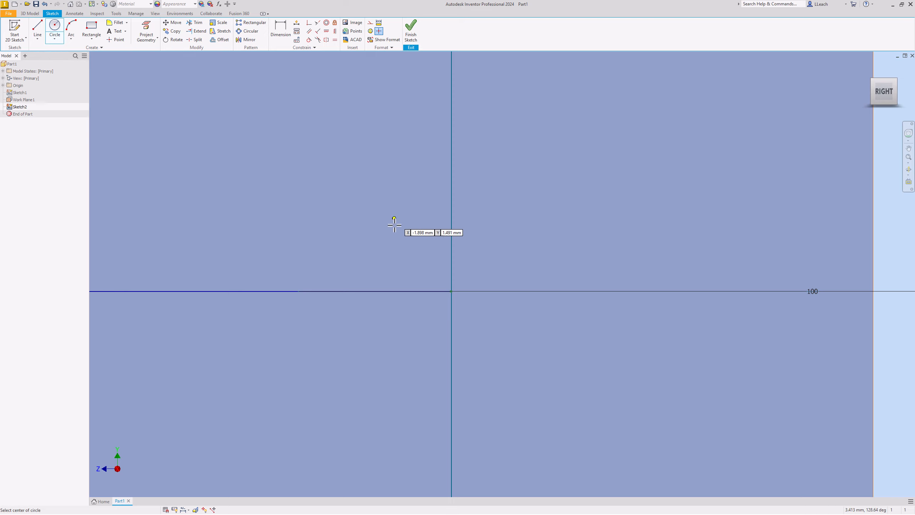
left_click(452, 290)
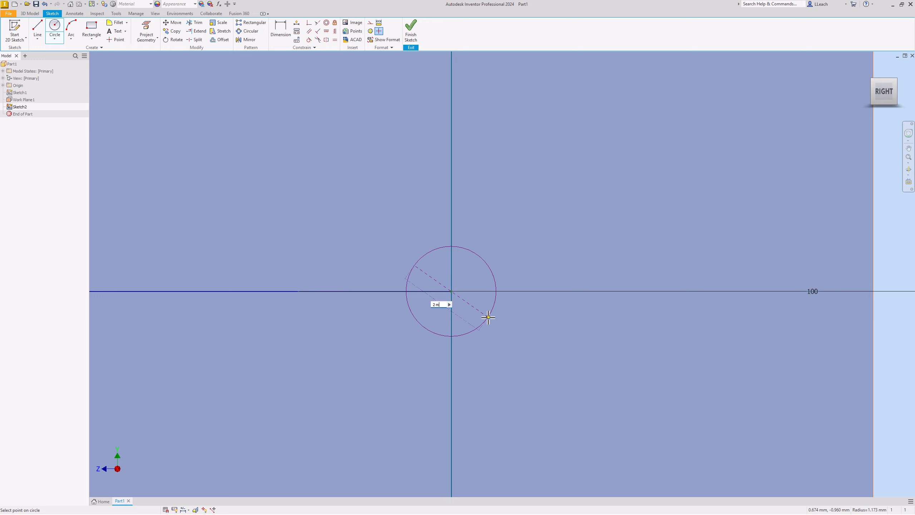
type("2")
key("Return")
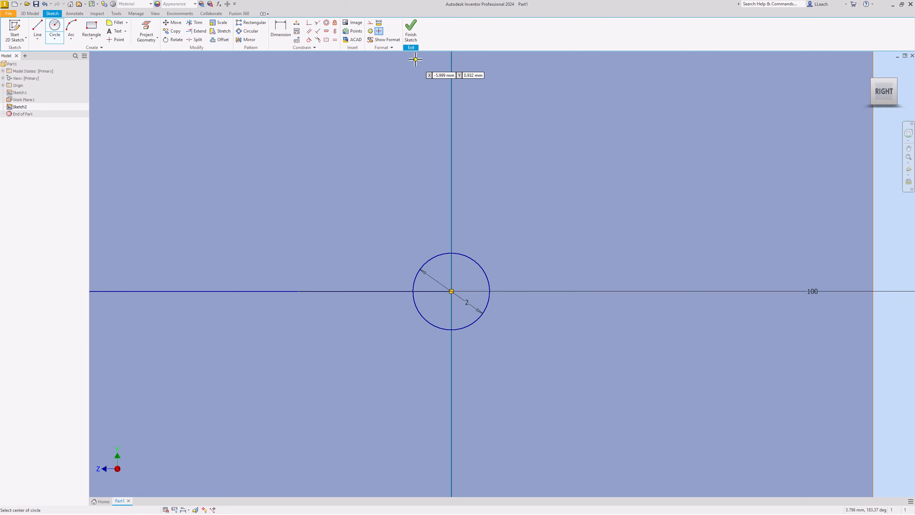
left_click(411, 31)
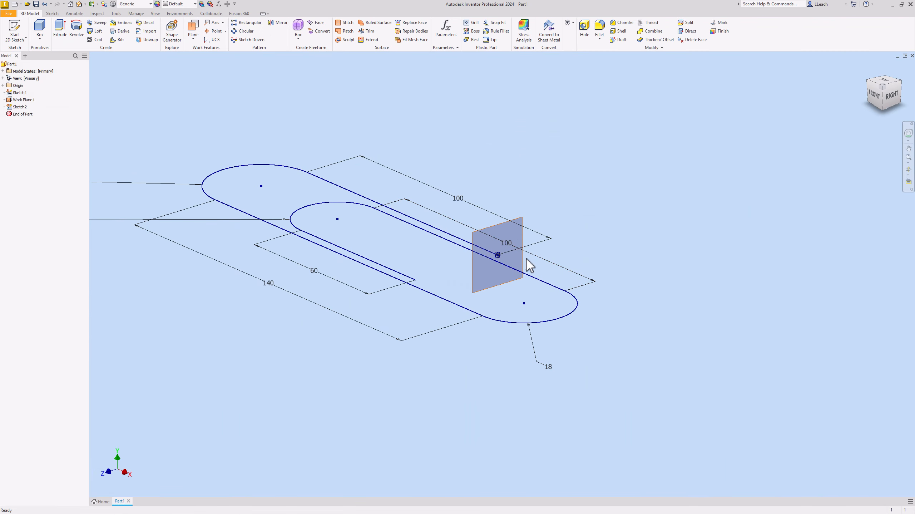
Step: Examine the circle profile and the looped path from the front and in an isometric view
scroll(507, 253, "up", 10)
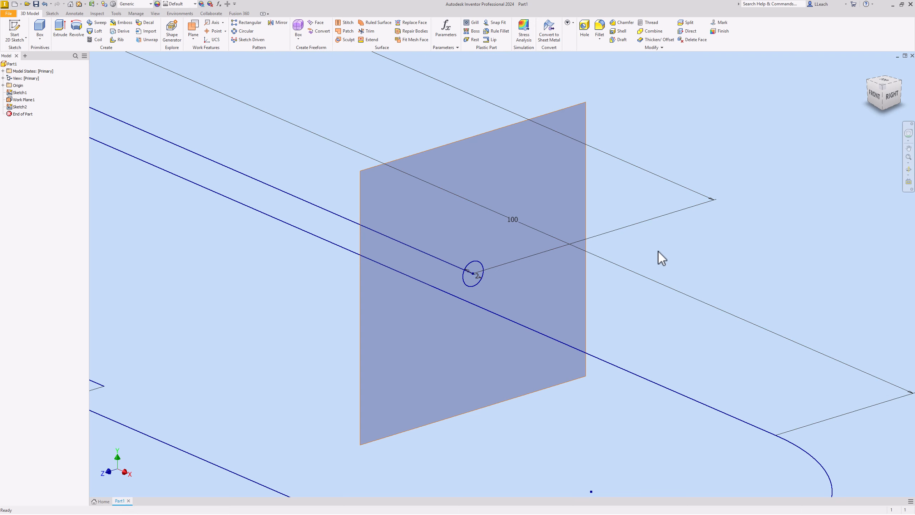
scroll(373, 191, "down", 8)
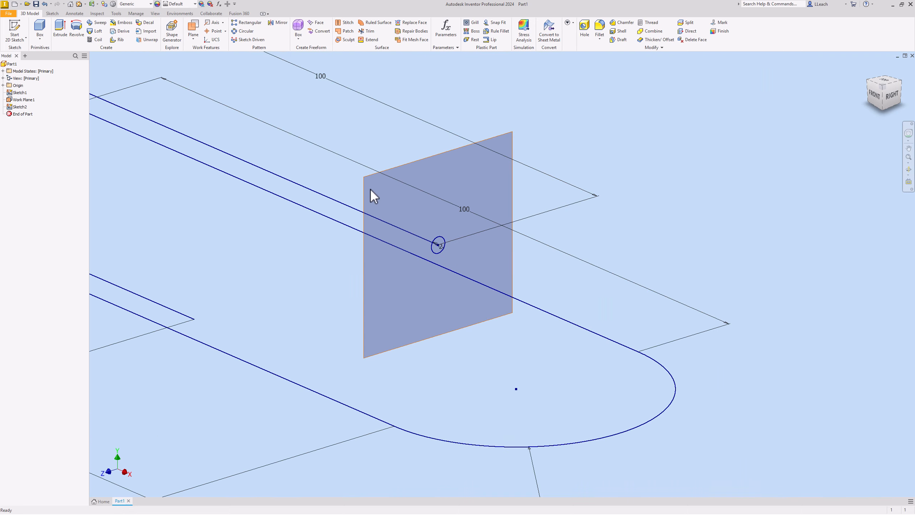
middle_click_drag(371, 188, 419, 220)
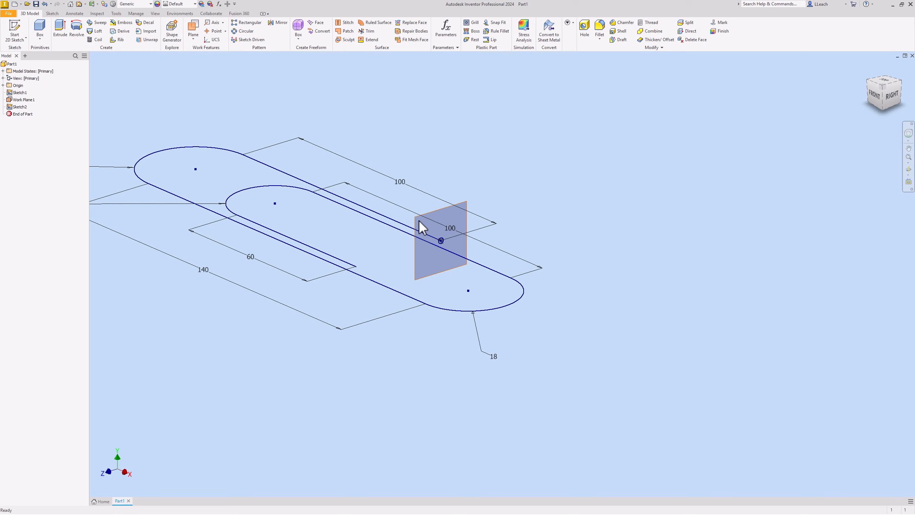
middle_click_drag(440, 211, 495, 207)
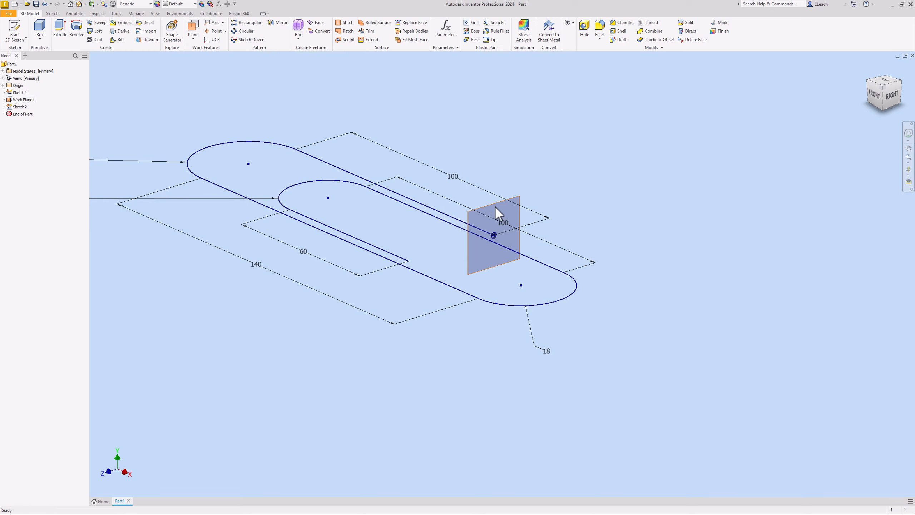
scroll(484, 209, "down", 4)
scroll(485, 213, "up", 5)
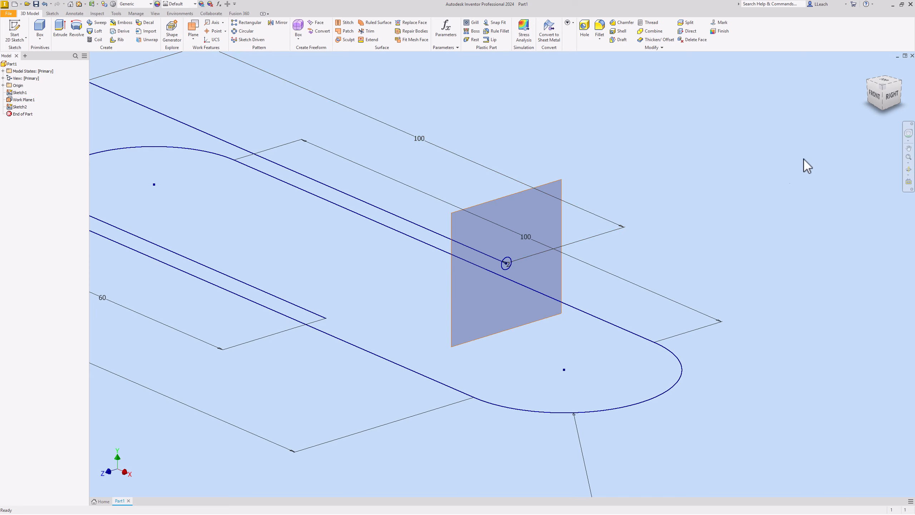
left_click(875, 95)
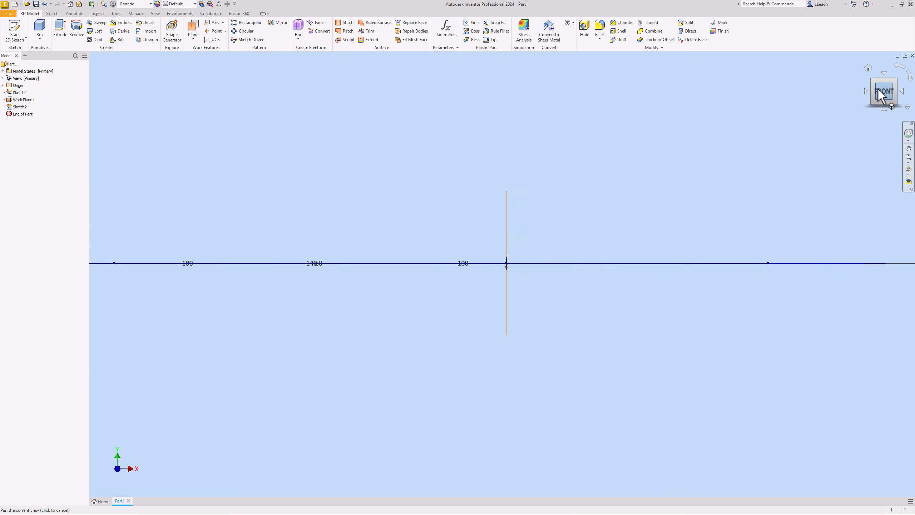
left_click(897, 81)
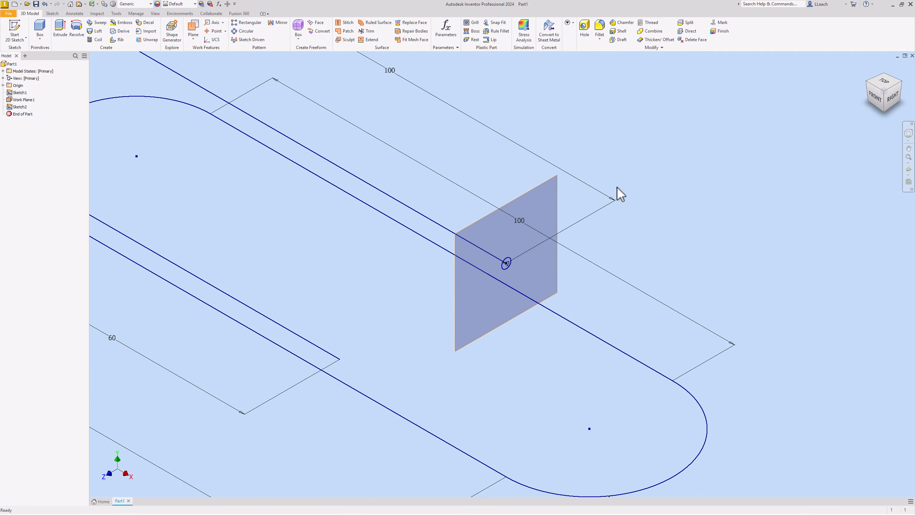
middle_click_drag(715, 213, 721, 207)
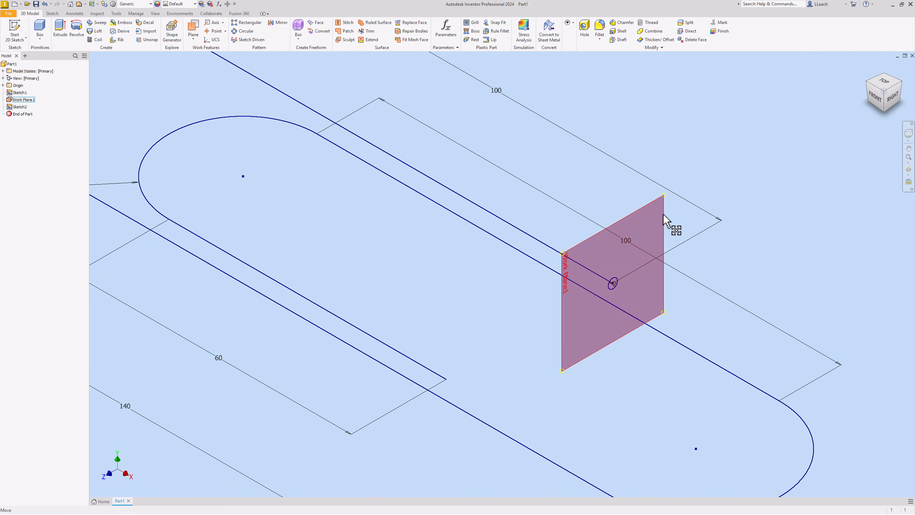
scroll(663, 214, "up", 3)
scroll(638, 202, "down", 3)
scroll(637, 199, "down", 5)
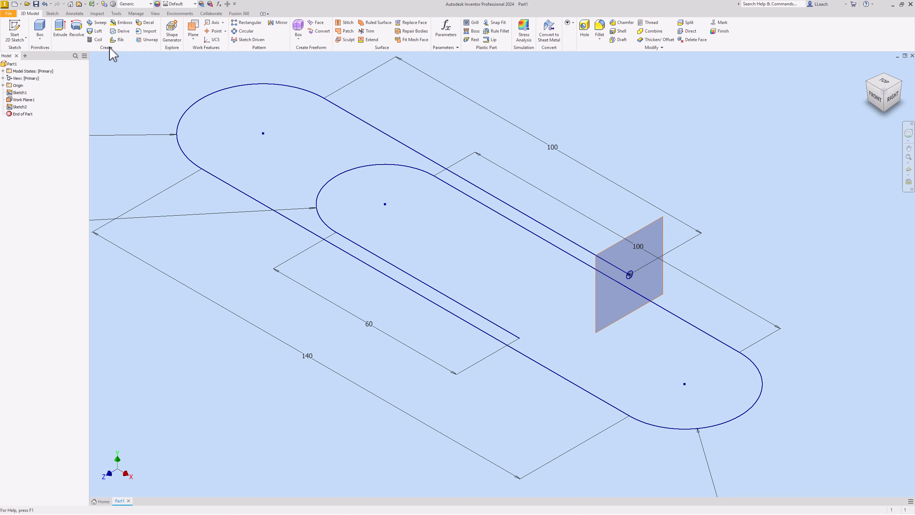
Step: Sweep the circle profile along the entire looped path as a new solid with 0 deg taper and twist
left_click(98, 22)
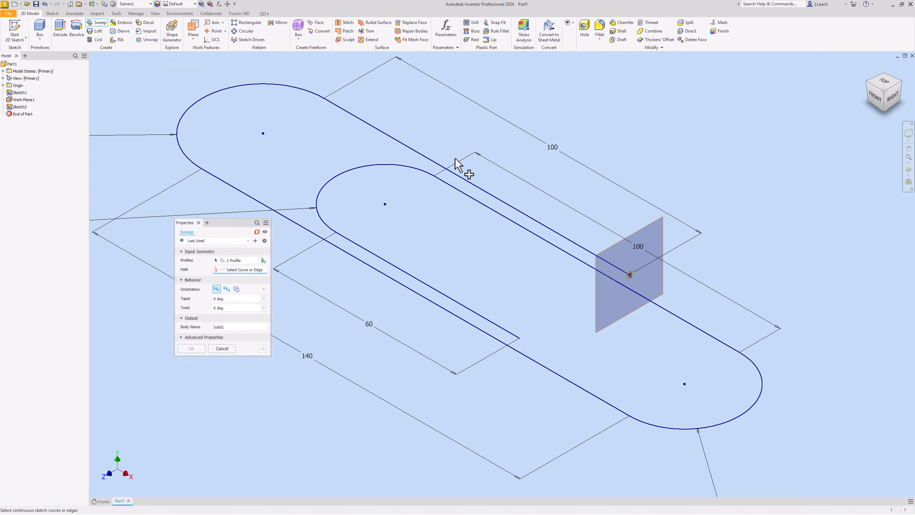
left_click_drag(239, 223, 192, 303)
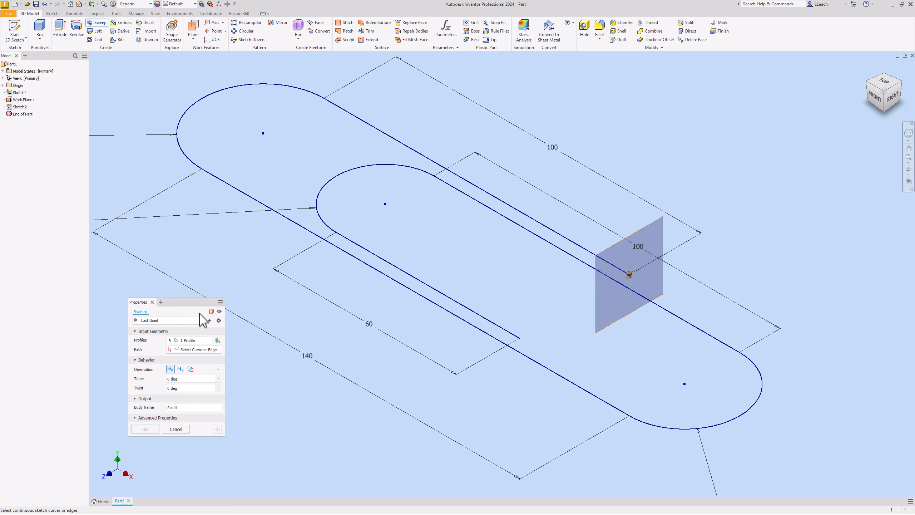
left_click(351, 168)
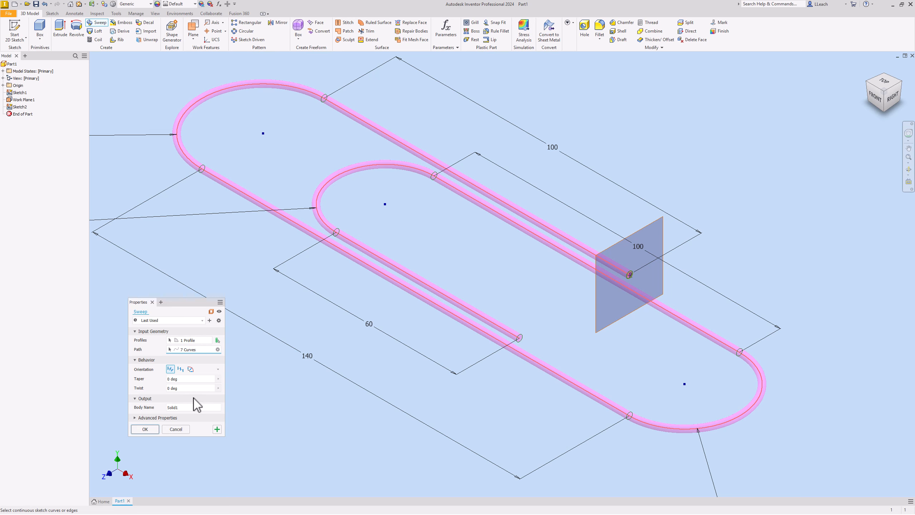
left_click(145, 429)
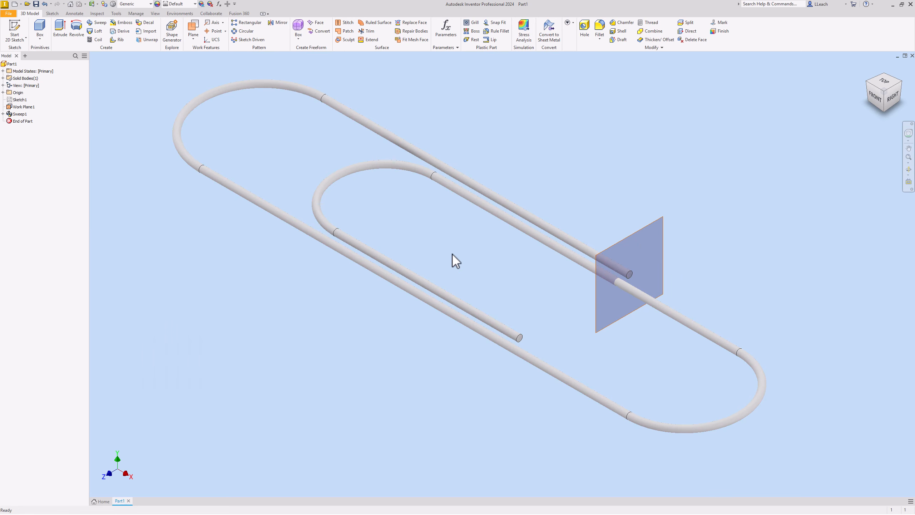
Step: Hide the work plane and apply the Aluminum - Polished appearance to the part
middle_click_drag(451, 256, 486, 289)
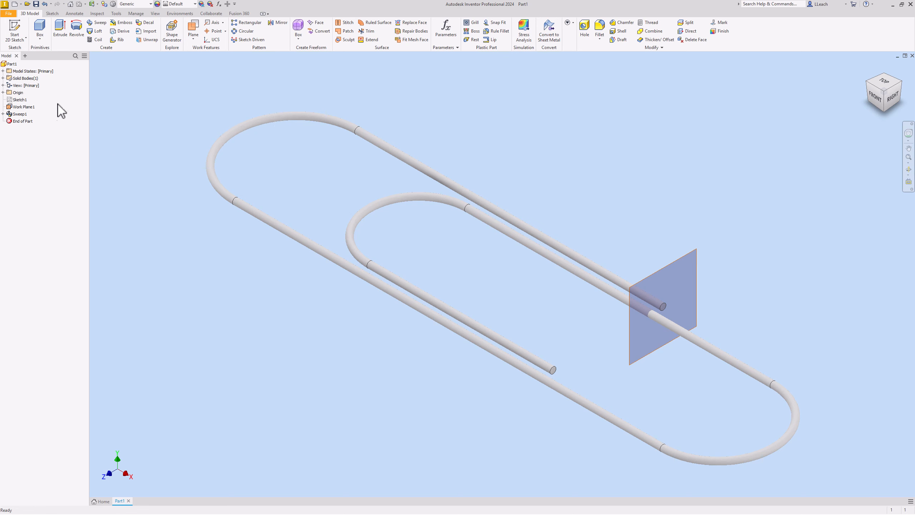
right_click(28, 108)
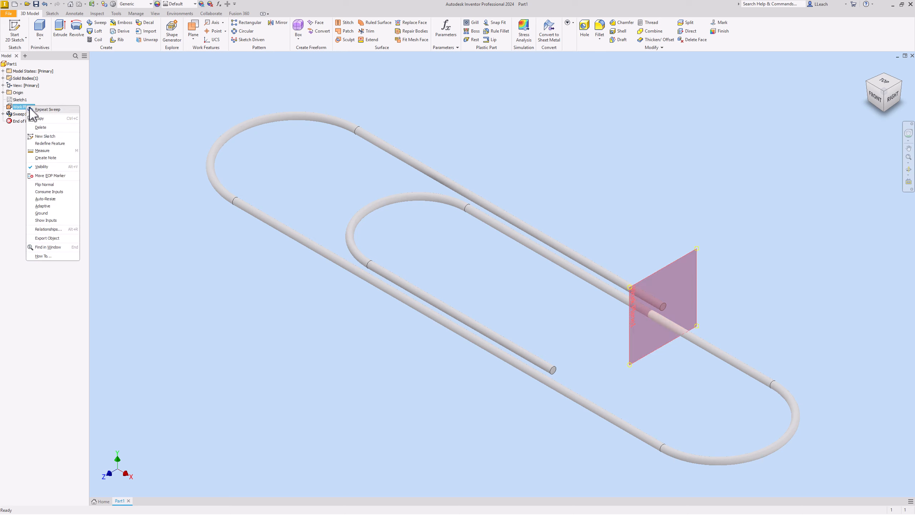
left_click(42, 167)
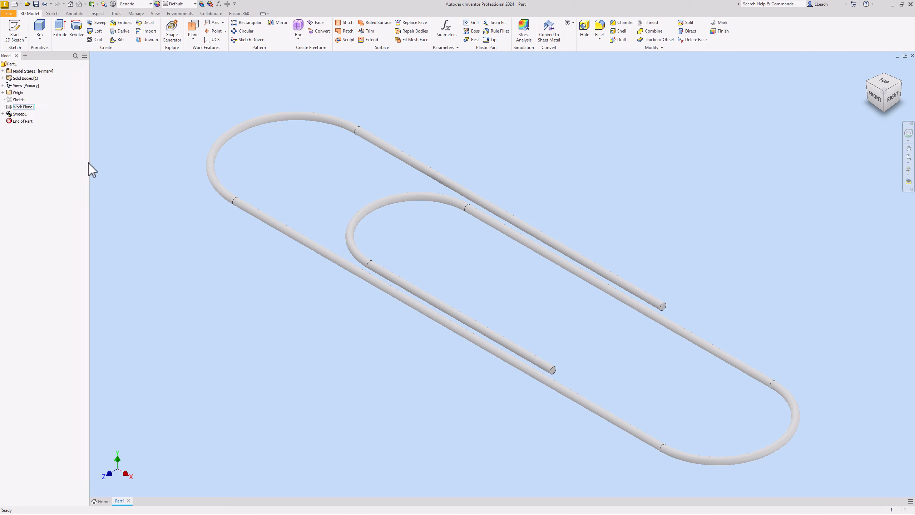
left_click(194, 4)
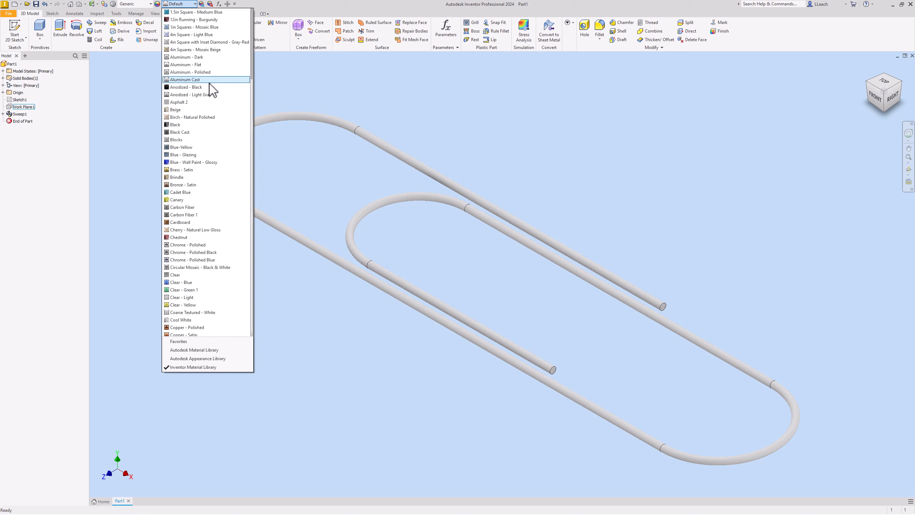
left_click(207, 75)
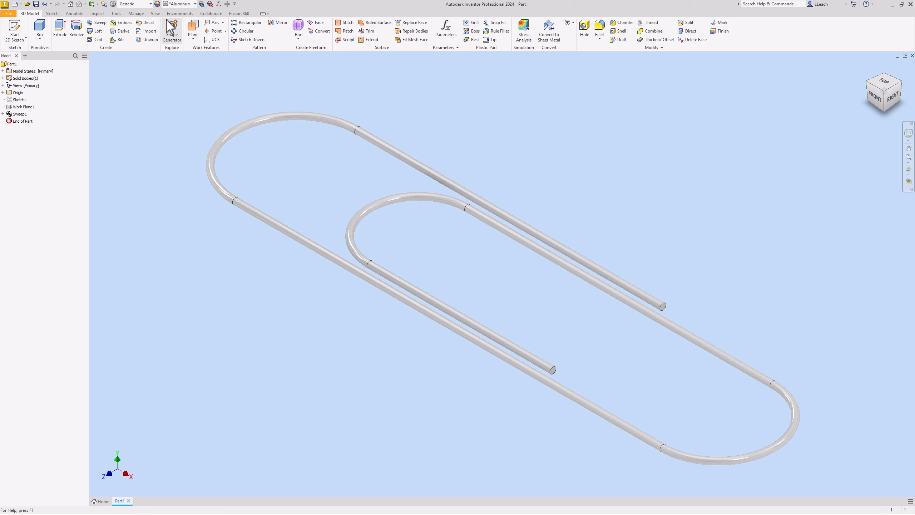
Step: Set the visual style to Realistic with shadows and reflections turned on
left_click(155, 14)
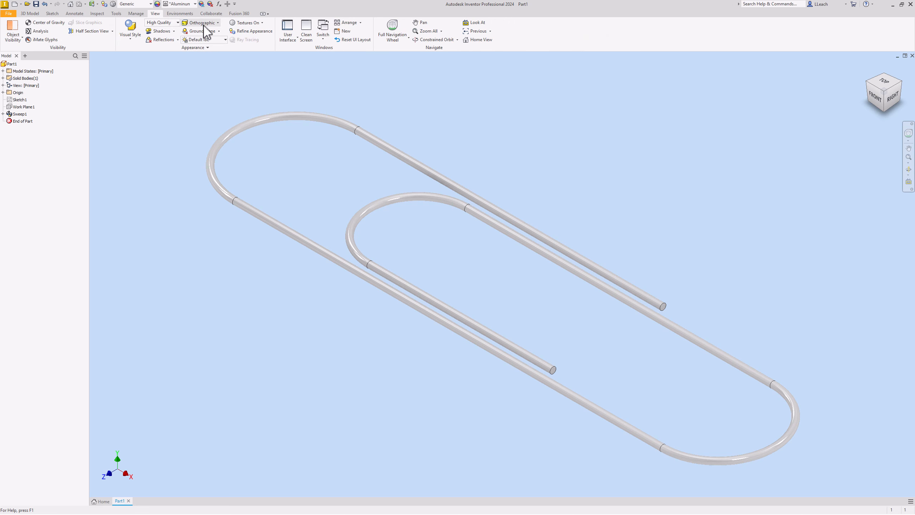
left_click(130, 36)
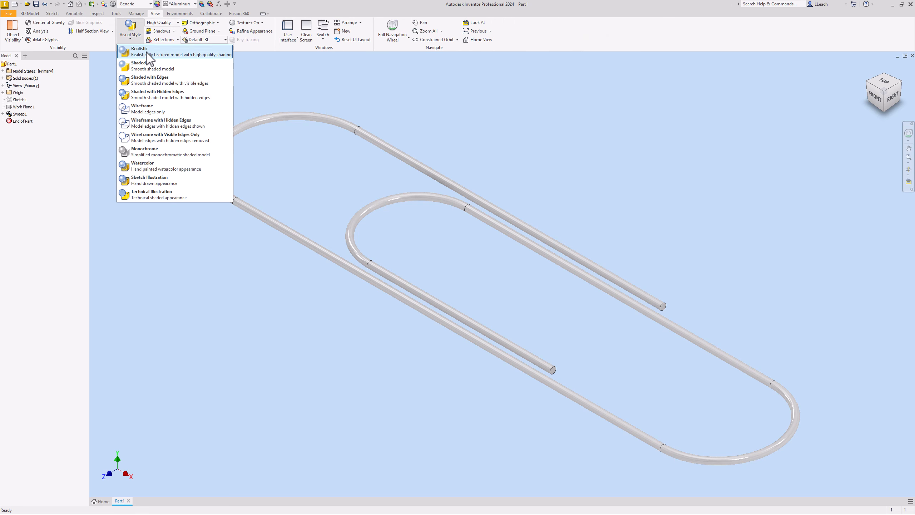
left_click(146, 53)
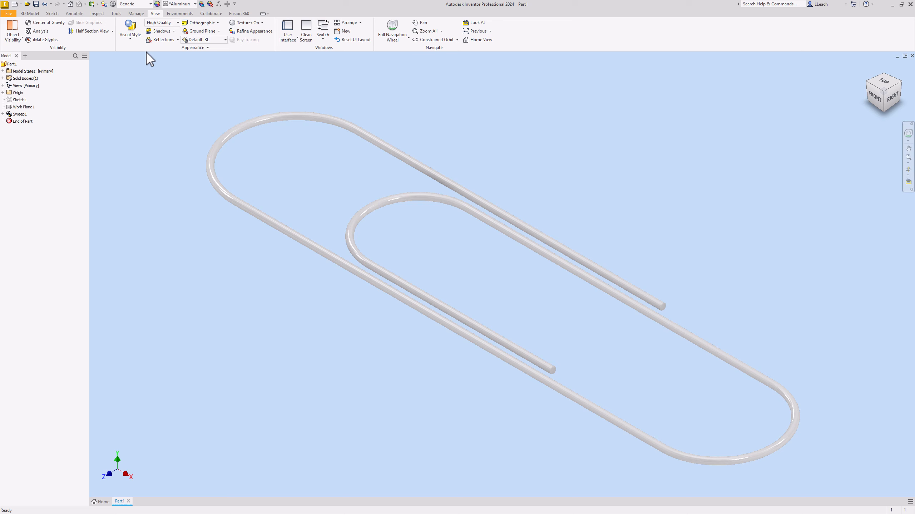
left_click(161, 31)
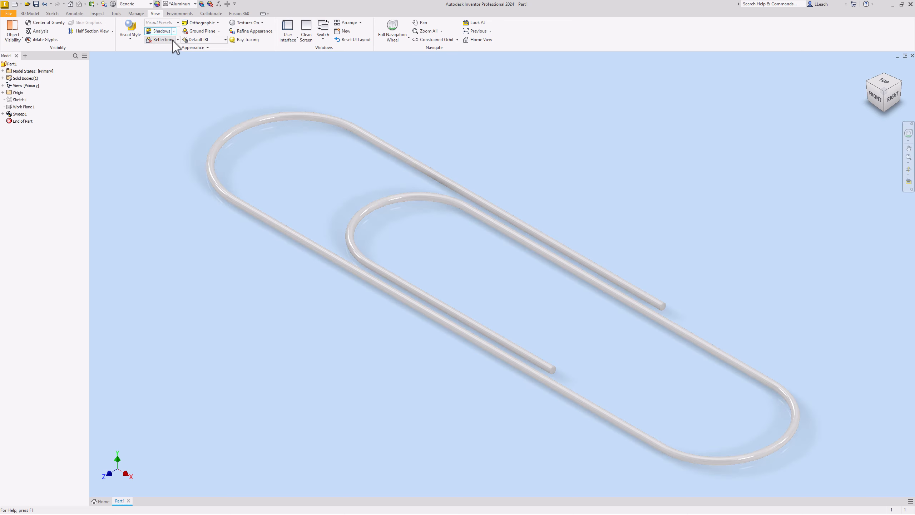
left_click(178, 40)
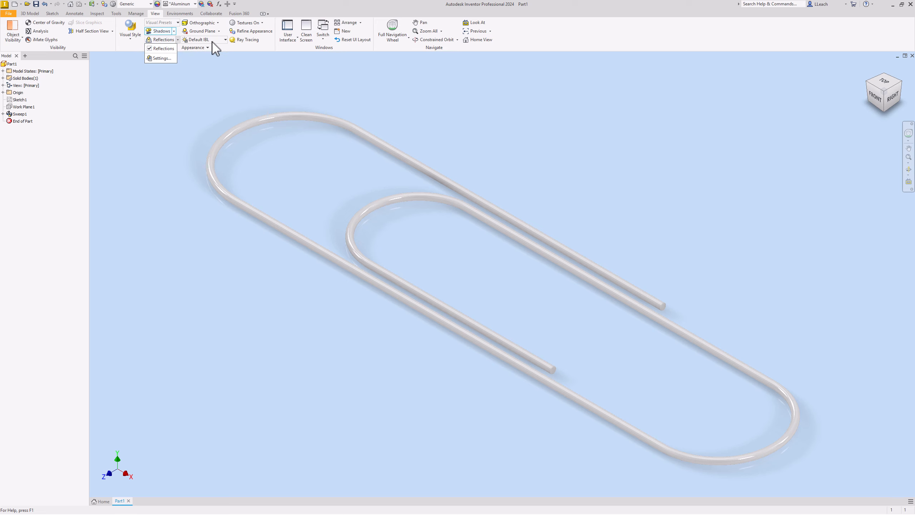
Step: Set the lighting style to Photo Booth and display the model in perspective projection
left_click(225, 39)
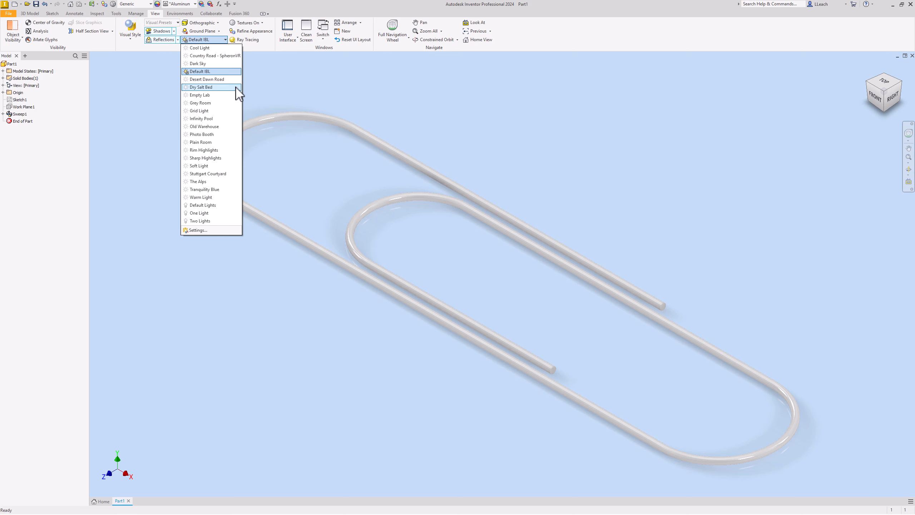
left_click(208, 135)
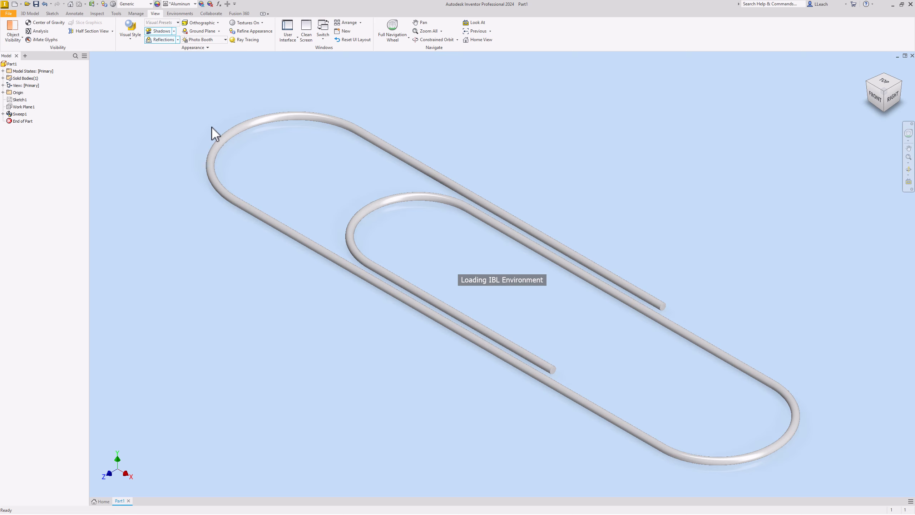
left_click(211, 24)
left_click(213, 46)
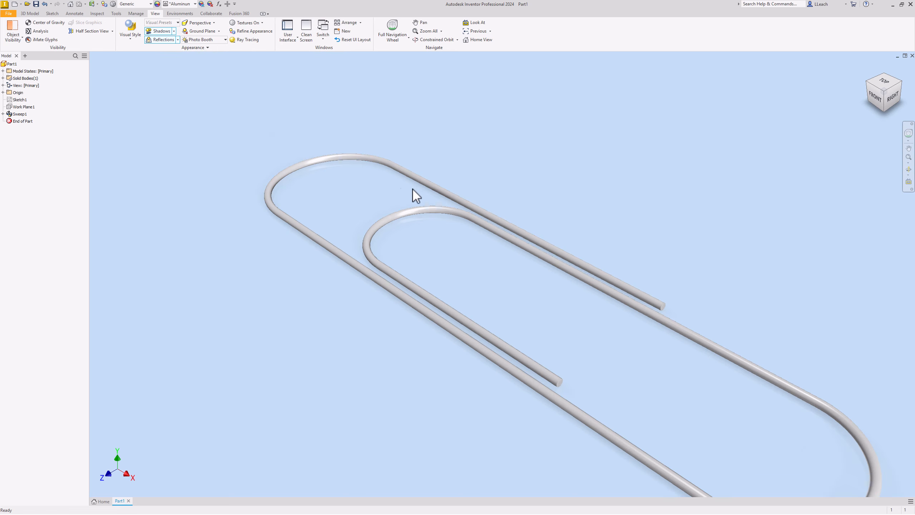
middle_click_drag(413, 194, 342, 120)
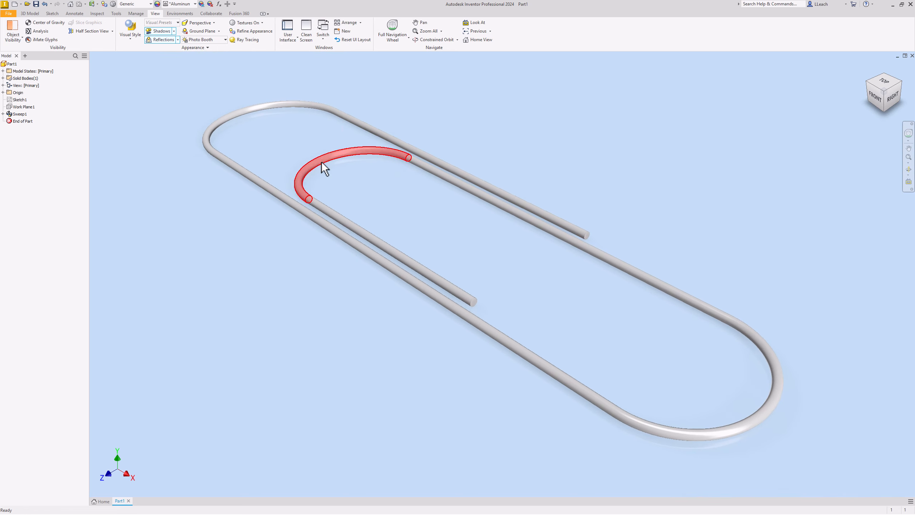
middle_click_drag(319, 168, 321, 166)
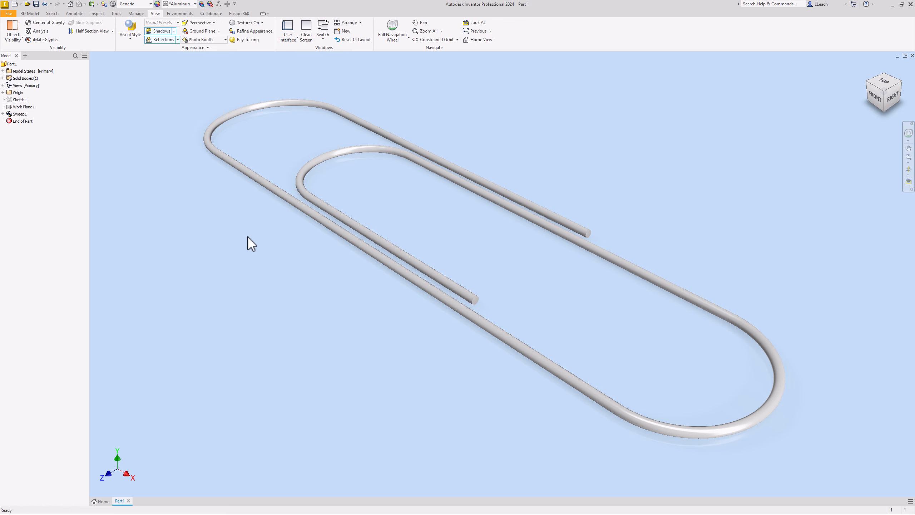